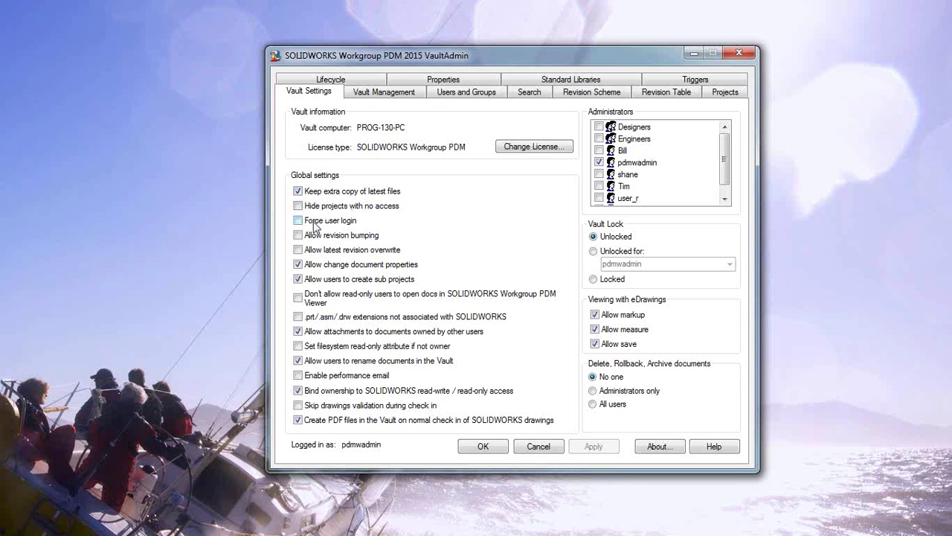
# - Enable Force user login in the vault's global settings and apply the changes
pyautogui.click(298, 221)
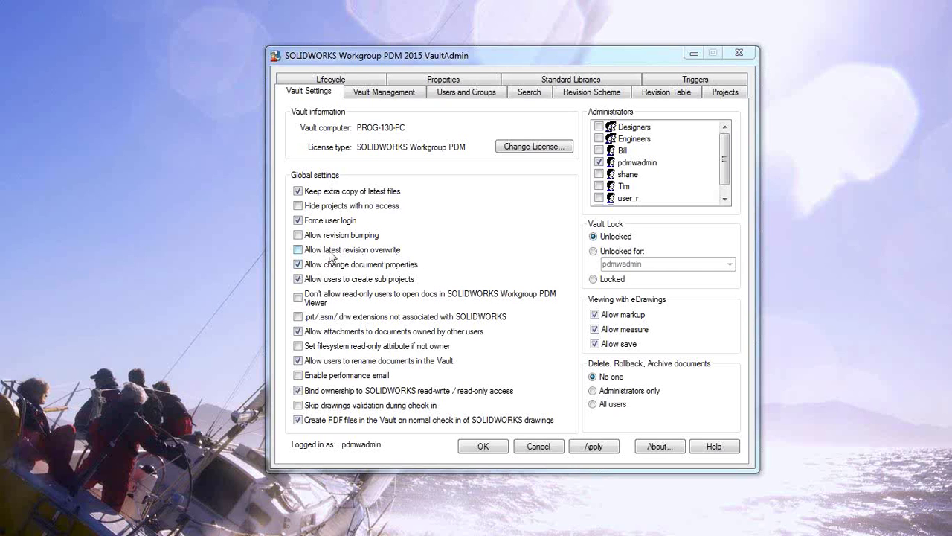
pyautogui.click(296, 278)
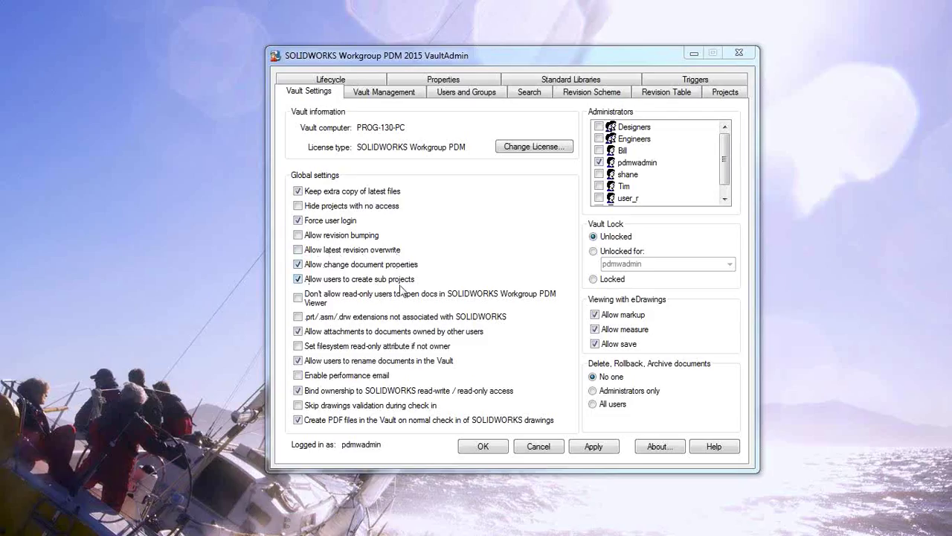
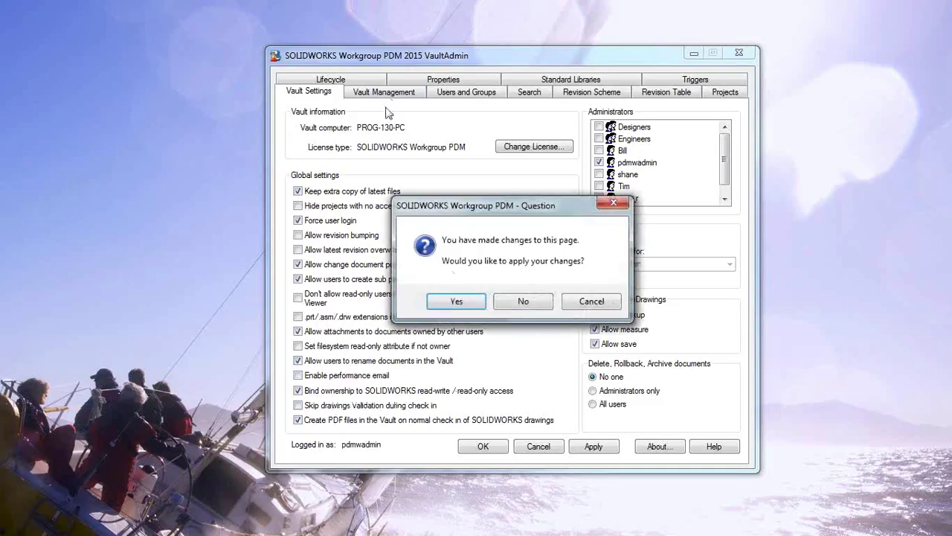
pyautogui.click(481, 301)
pyautogui.click(481, 301)
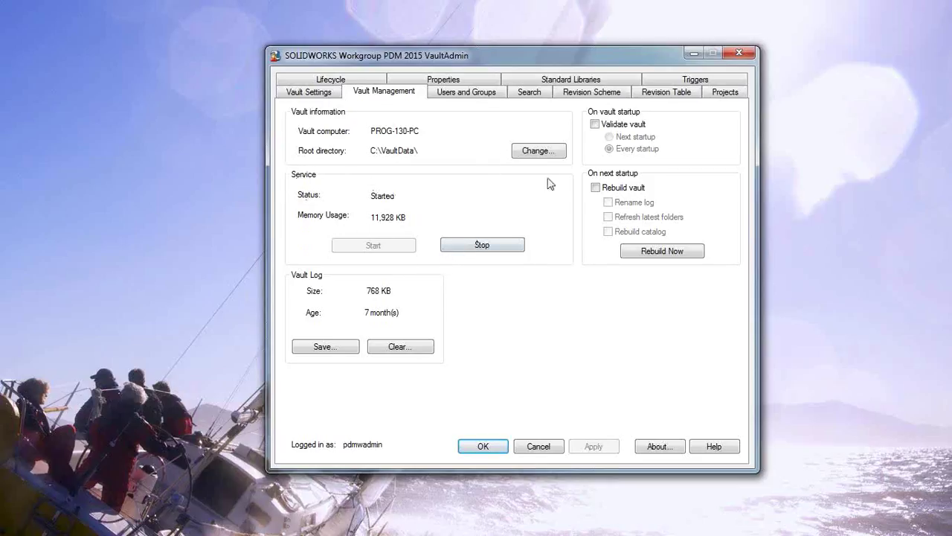
# - Add a new vault user, filling in the user name, account password and display name, with all documents visible
pyautogui.click(481, 93)
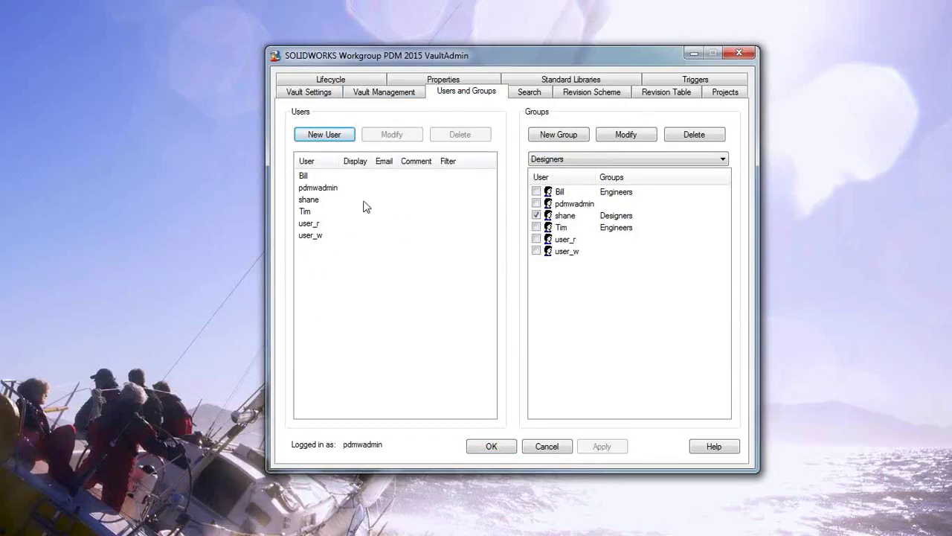
pyautogui.click(334, 141)
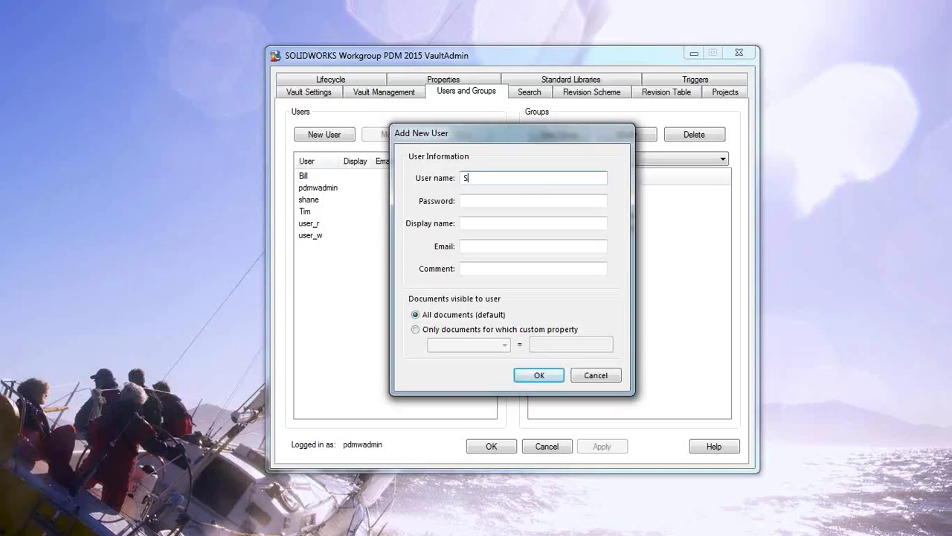
pyautogui.click(529, 201)
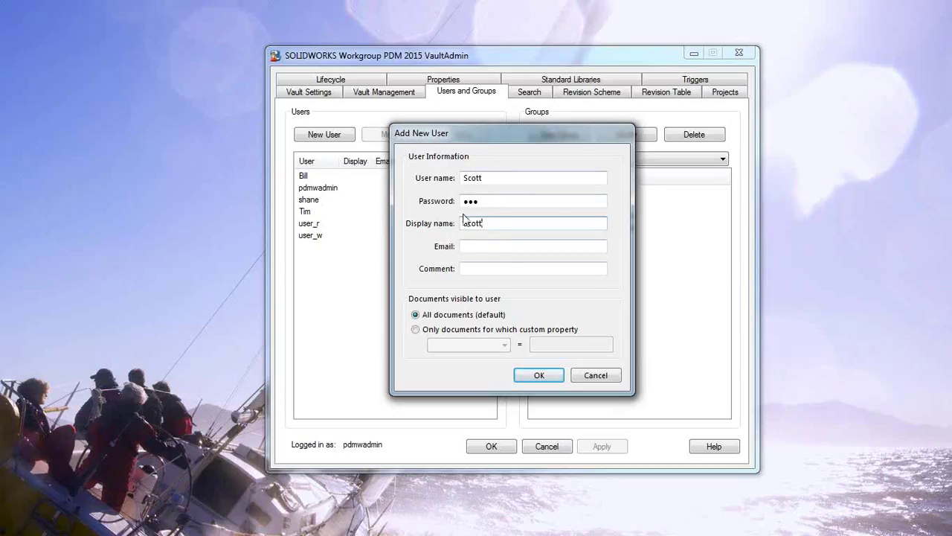
pyautogui.click(540, 375)
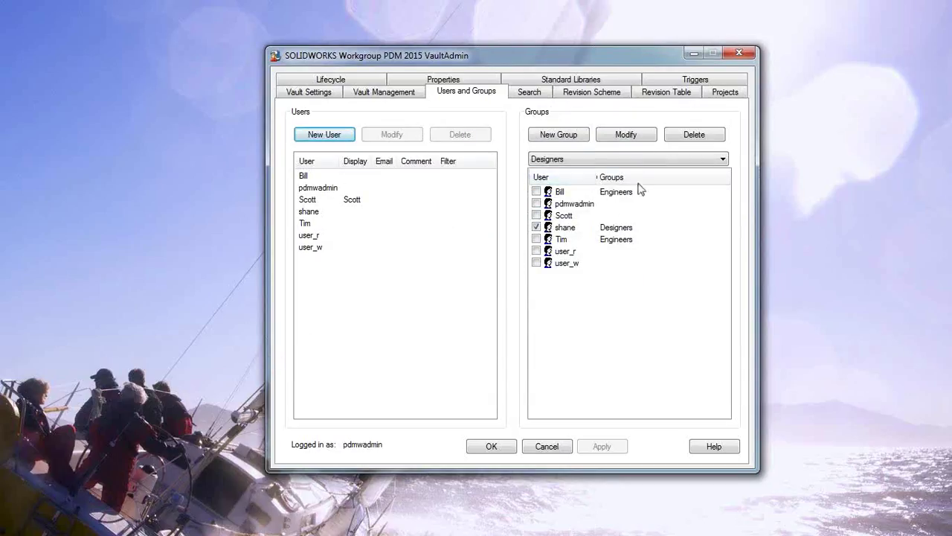
# - Create a user group named Managers, make the newly added user its member and apply the changes
pyautogui.click(572, 136)
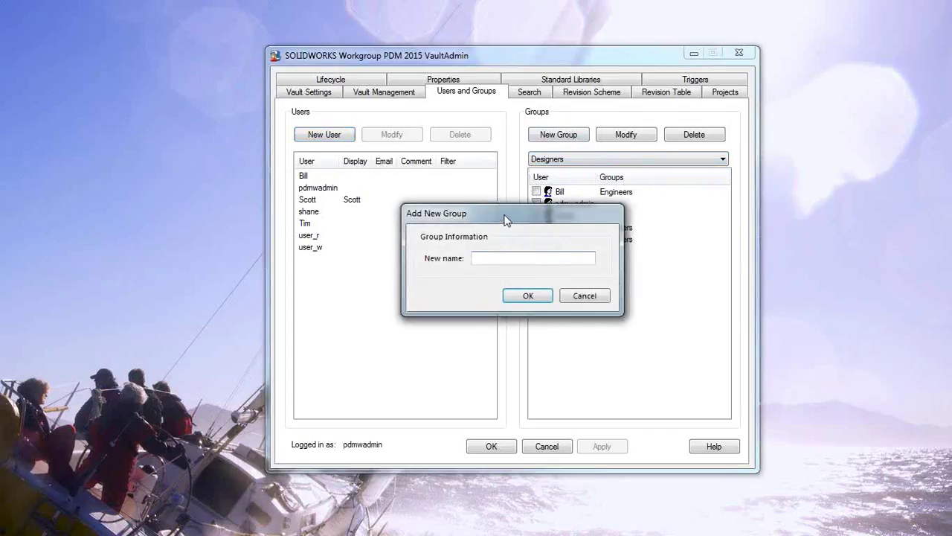
pyautogui.moveTo(506, 220); pyautogui.dragTo(314, 171)
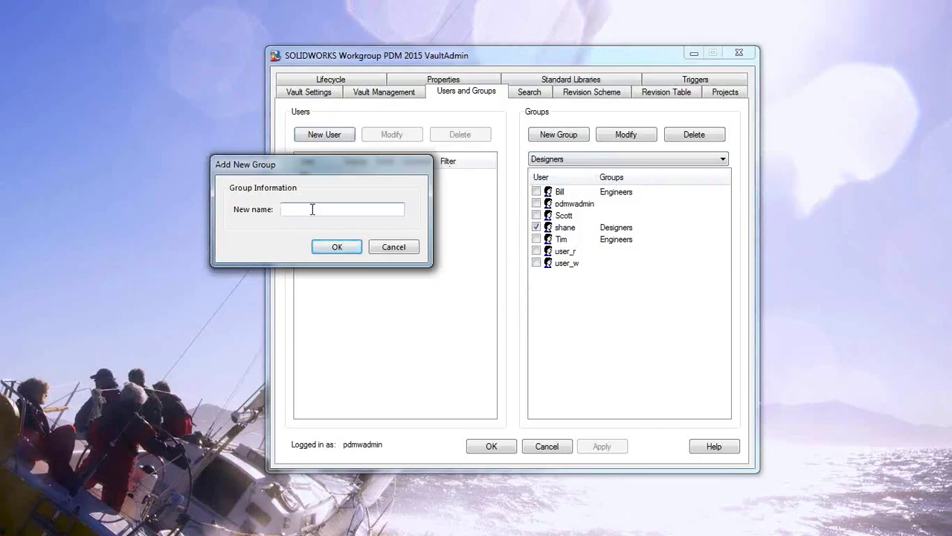
pyautogui.write('Managers')
pyautogui.click(336, 249)
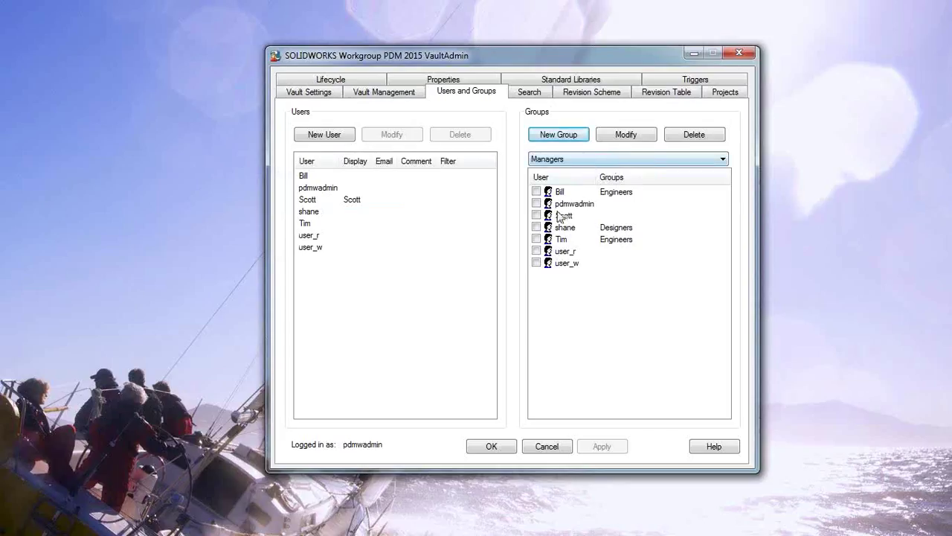
pyautogui.click(536, 215)
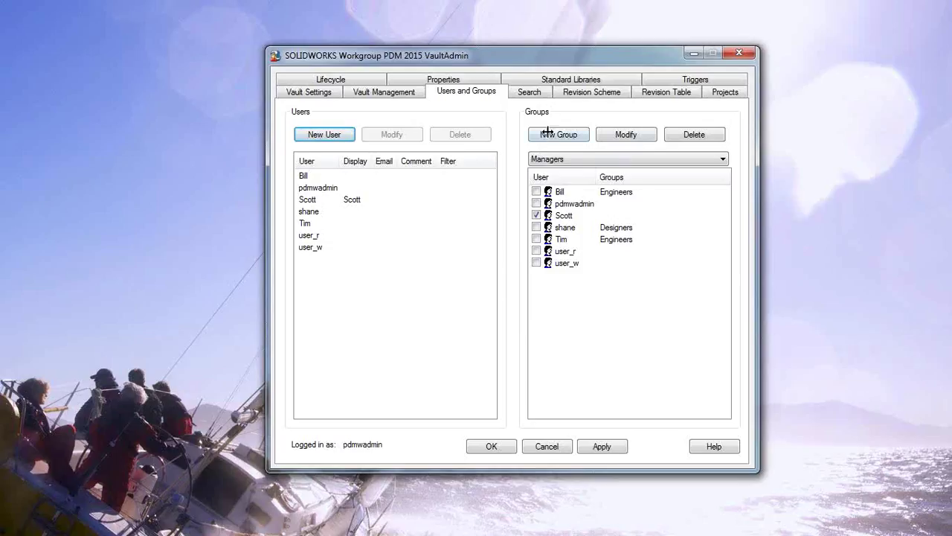
pyautogui.click(603, 446)
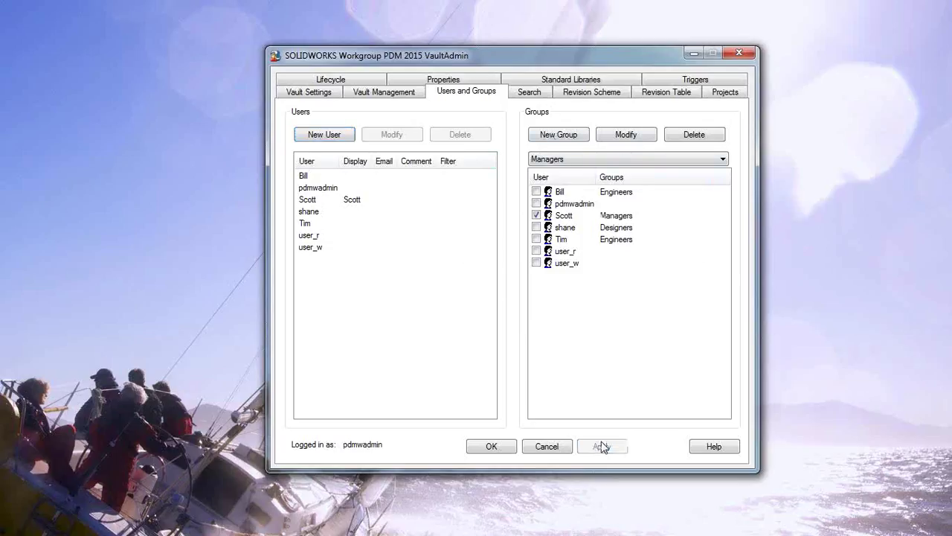
# - Try sequential revisioning in the revision scheme, switch back to Last revision type optional and apply
pyautogui.click(536, 95)
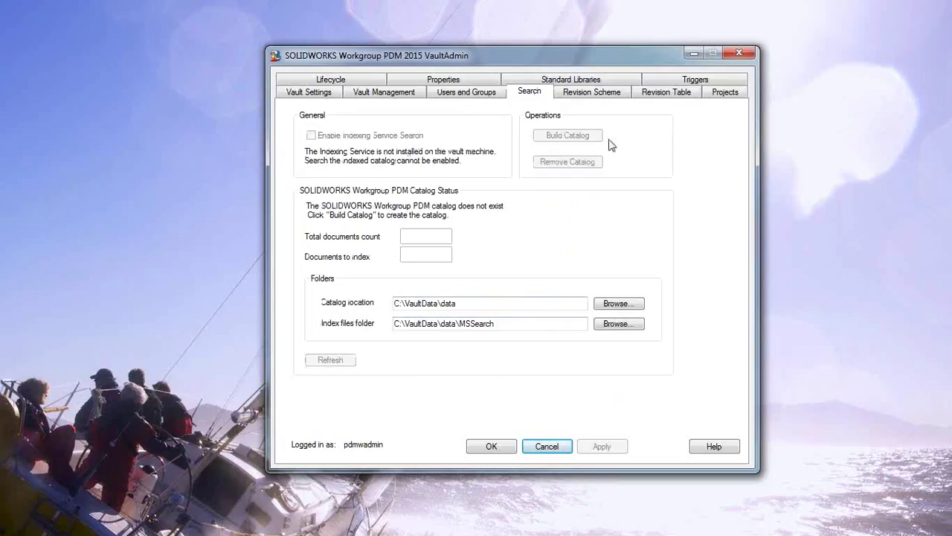
pyautogui.click(579, 95)
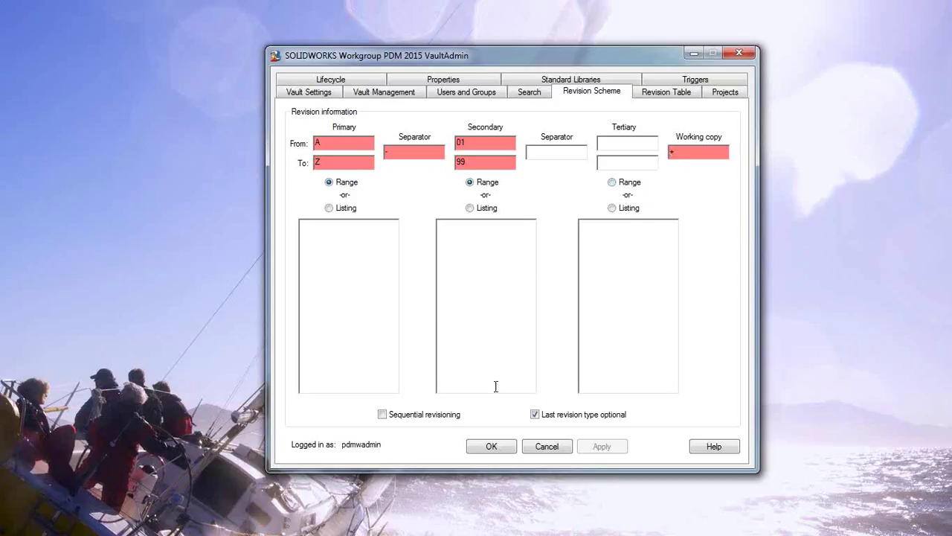
pyautogui.click(382, 414)
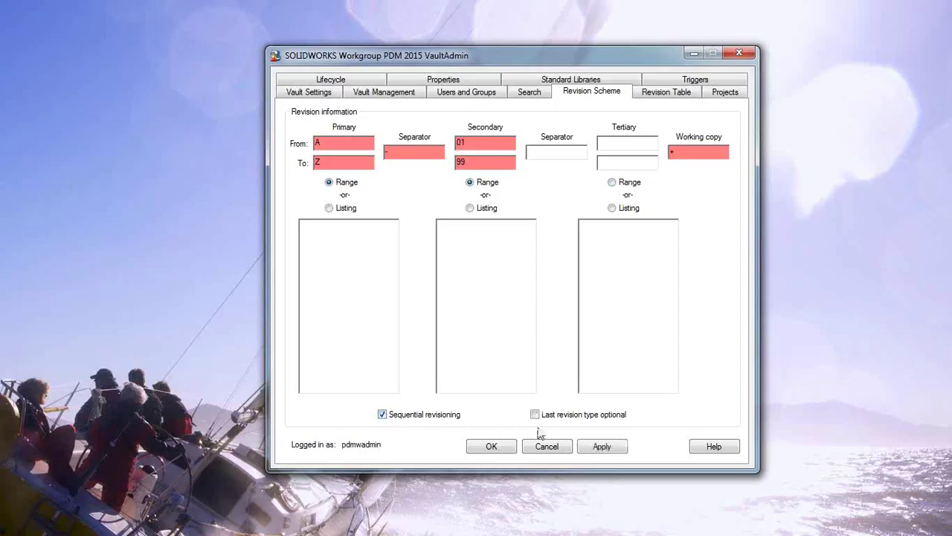
pyautogui.click(535, 415)
pyautogui.click(600, 447)
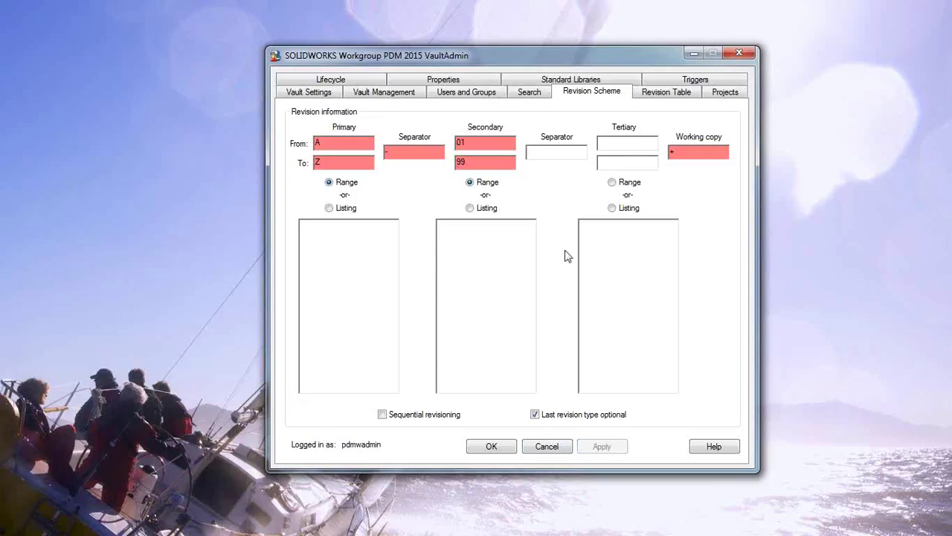
# - Enable the document lifecycle and add a lifecycle status named WIP
pyautogui.click(666, 94)
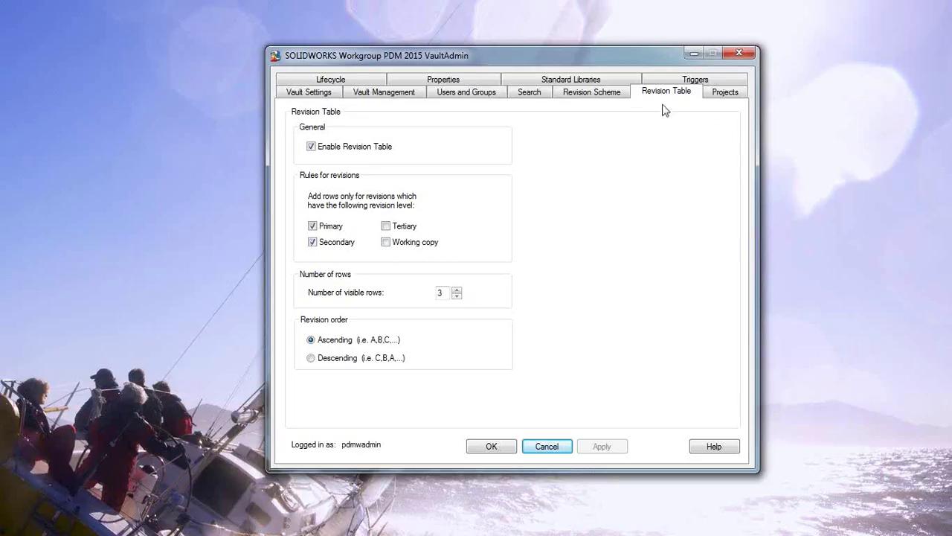
pyautogui.click(353, 82)
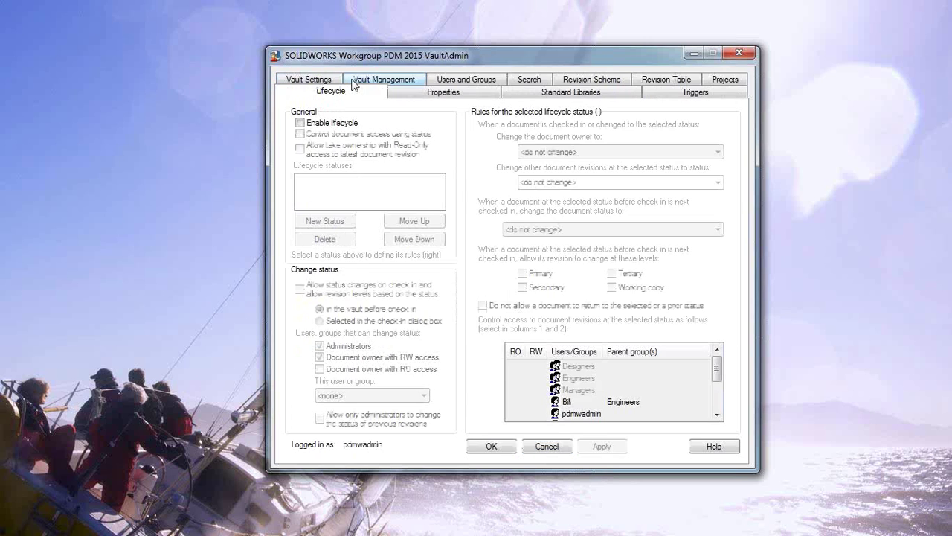
pyautogui.click(300, 123)
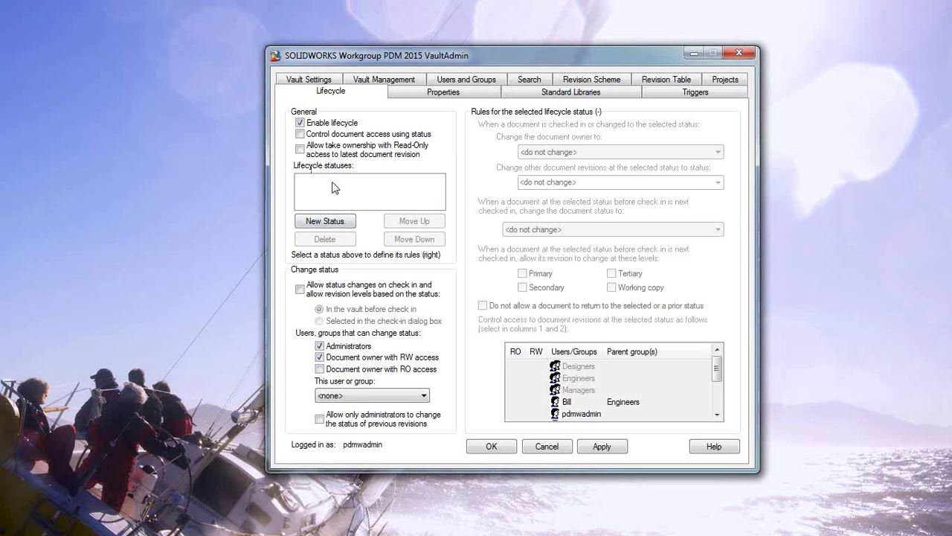
pyautogui.click(317, 221)
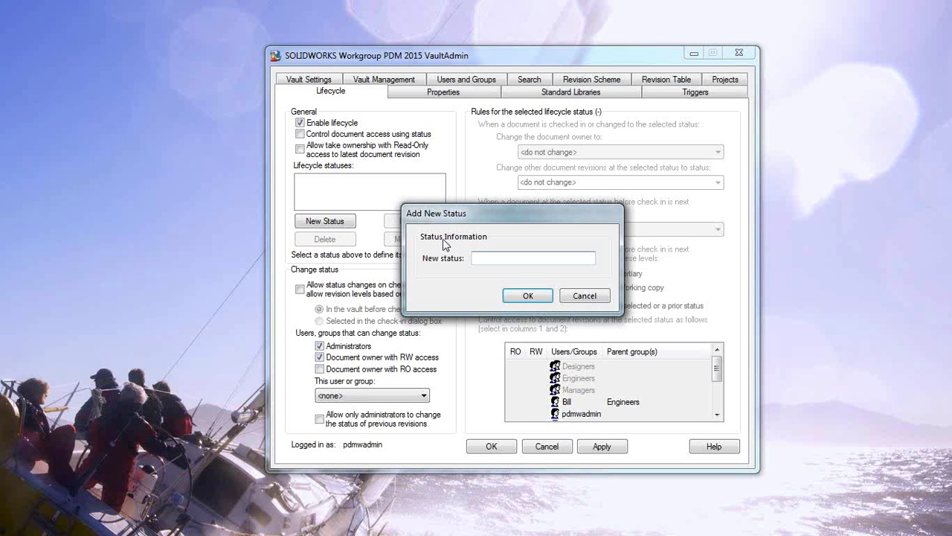
pyautogui.write('WIP')
pyautogui.click(551, 296)
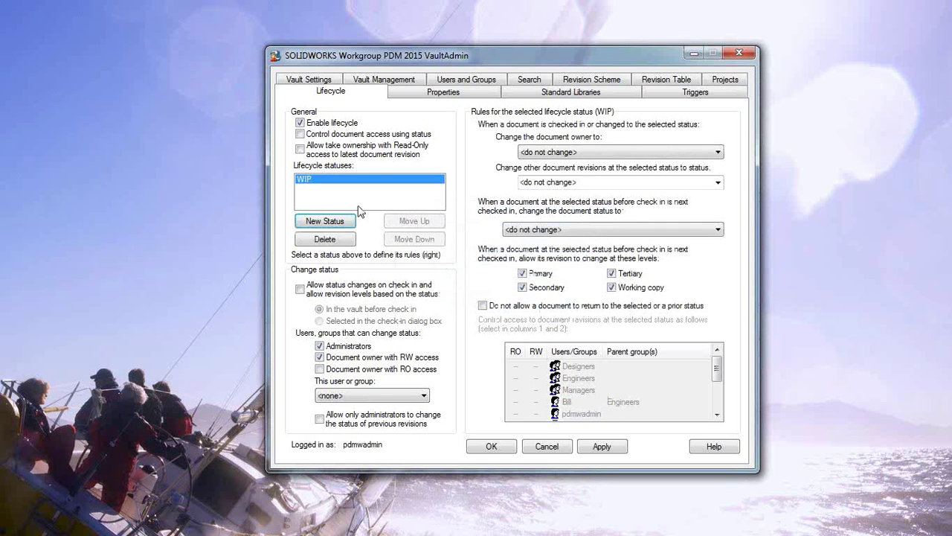
# - Add the lifecycle statuses Released and For Approval, and move For Approval up to sit between WIP and Released
pyautogui.click(332, 219)
pyautogui.write('Rejeased')
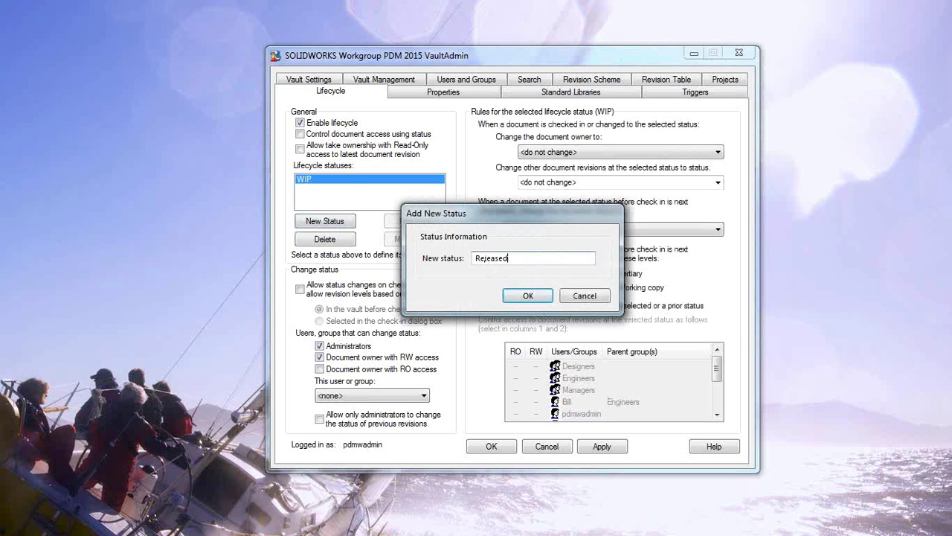
pyautogui.click(548, 299)
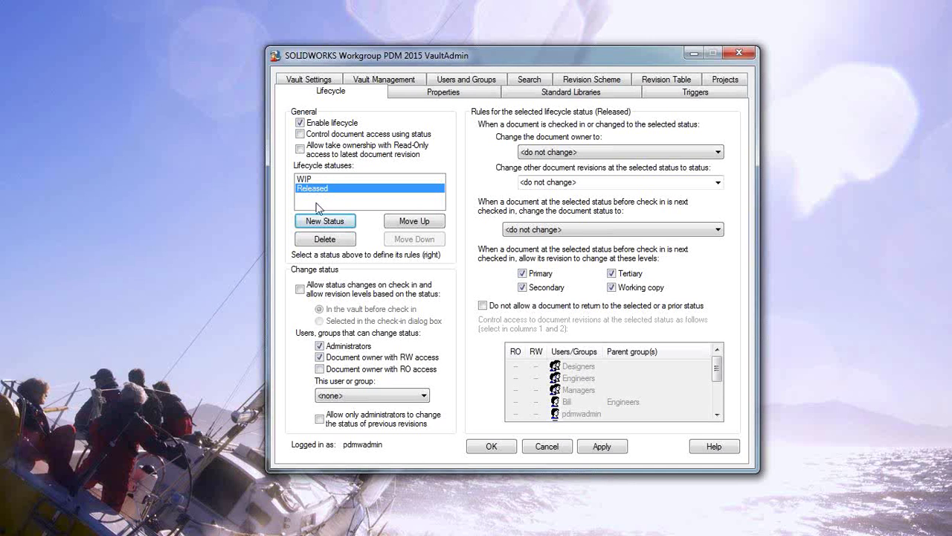
pyautogui.click(322, 223)
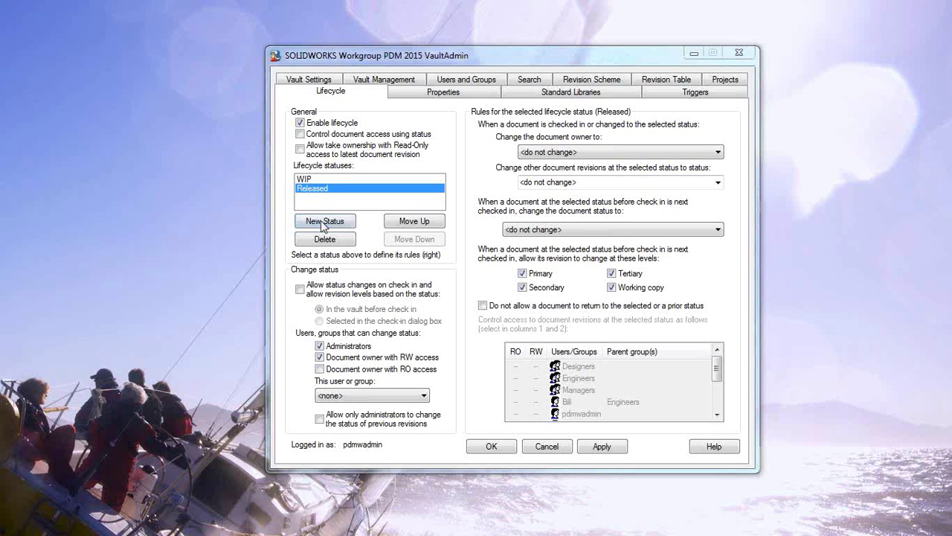
pyautogui.write('For Approval')
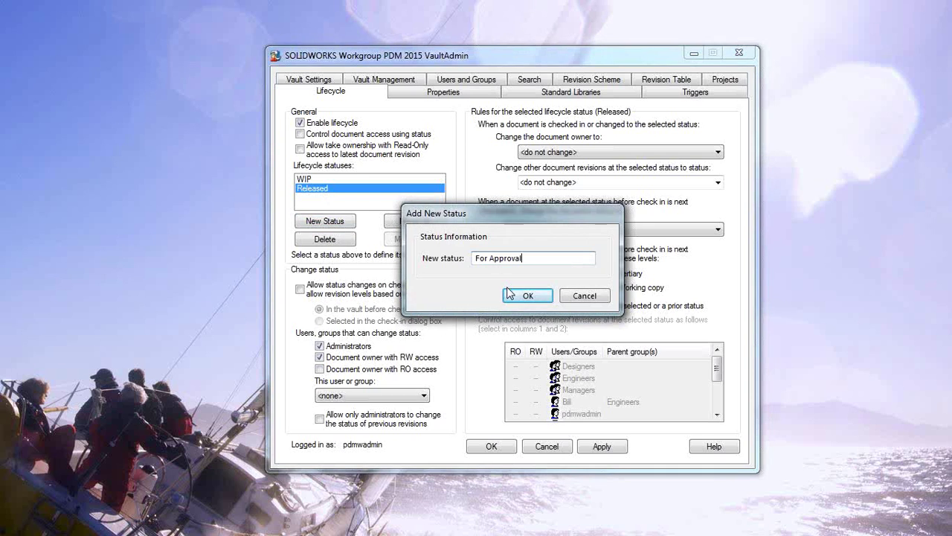
pyautogui.click(525, 295)
pyautogui.click(392, 224)
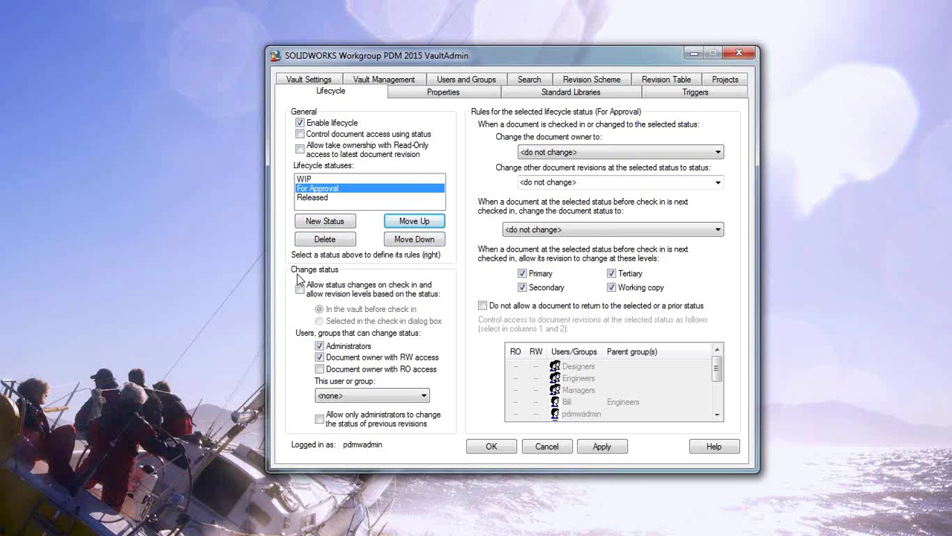
# - Allow status changes on check in with revision levels based on the status in the vault before check in, and apply the lifecycle changes
pyautogui.click(310, 180)
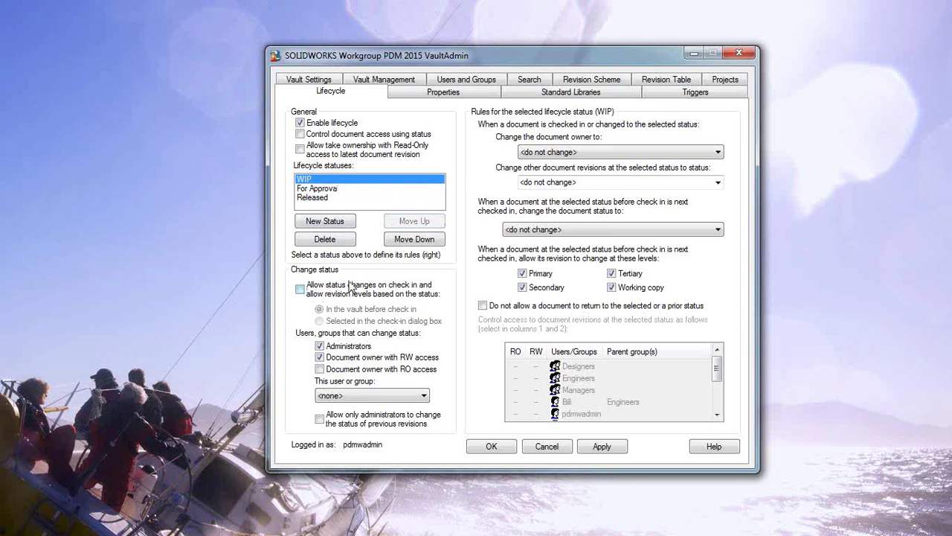
pyautogui.click(301, 289)
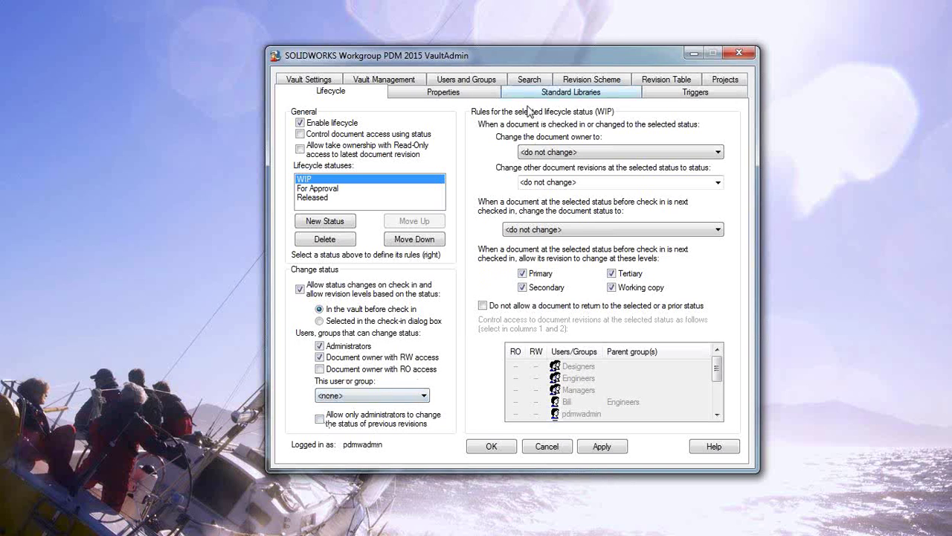
pyautogui.click(562, 153)
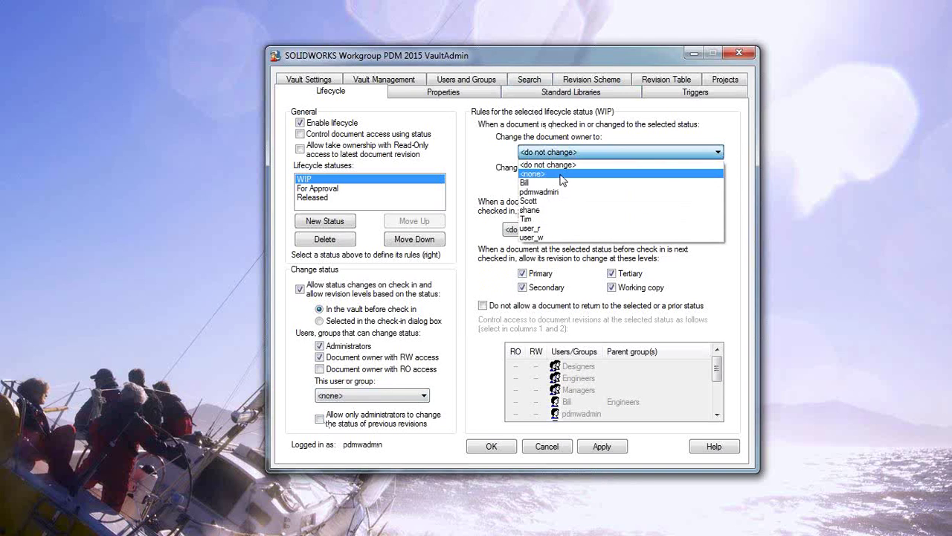
pyautogui.click(510, 137)
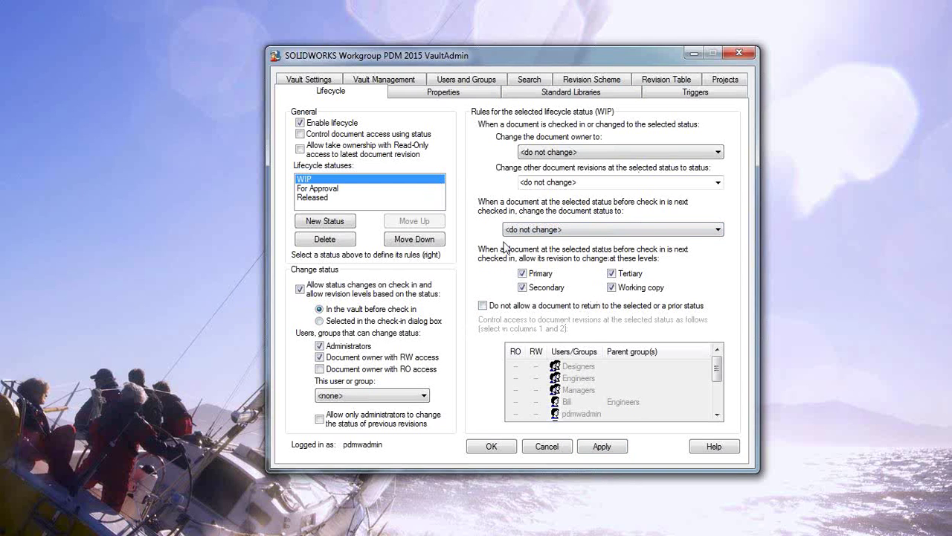
pyautogui.click(546, 151)
pyautogui.click(723, 79)
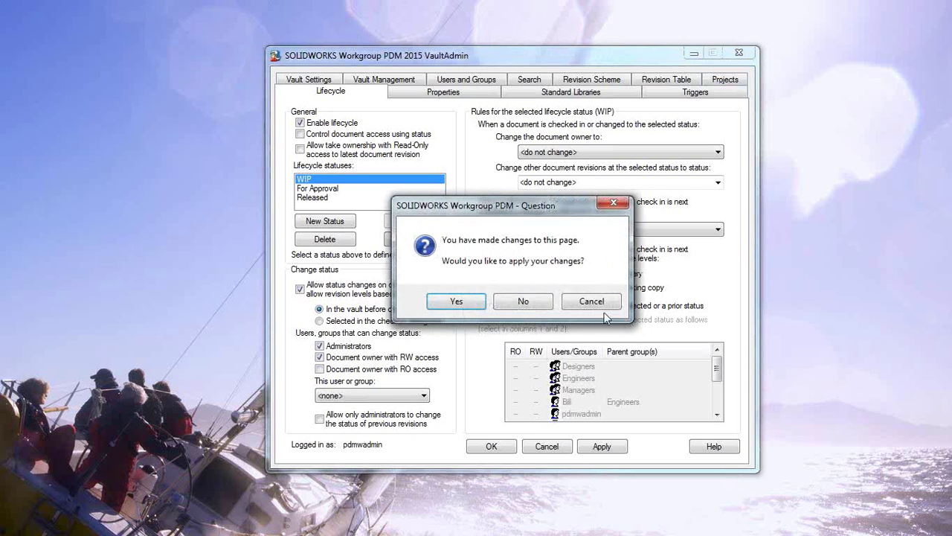
pyautogui.click(456, 301)
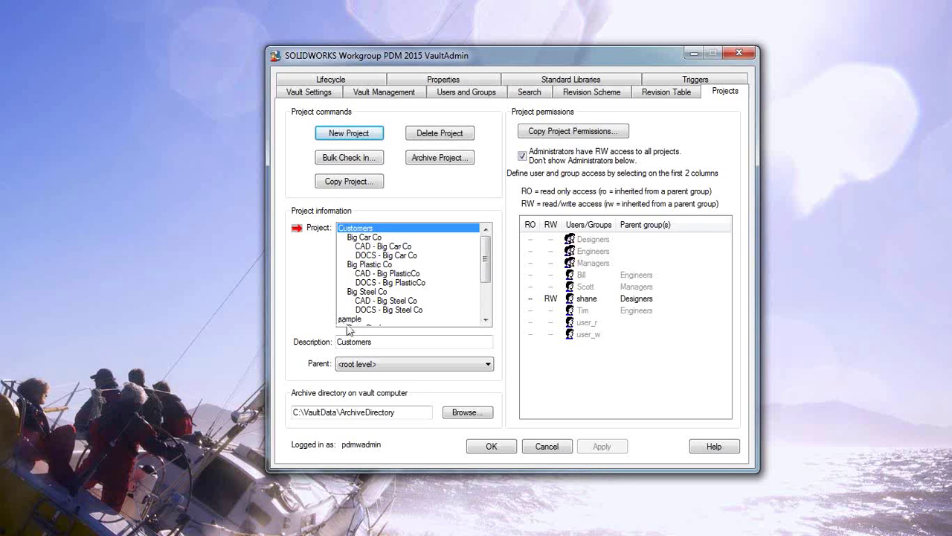
# - Start a copy of the Big Car Co project under Customers
pyautogui.moveTo(489, 279); pyautogui.dragTo(494, 248)
pyautogui.click(368, 238)
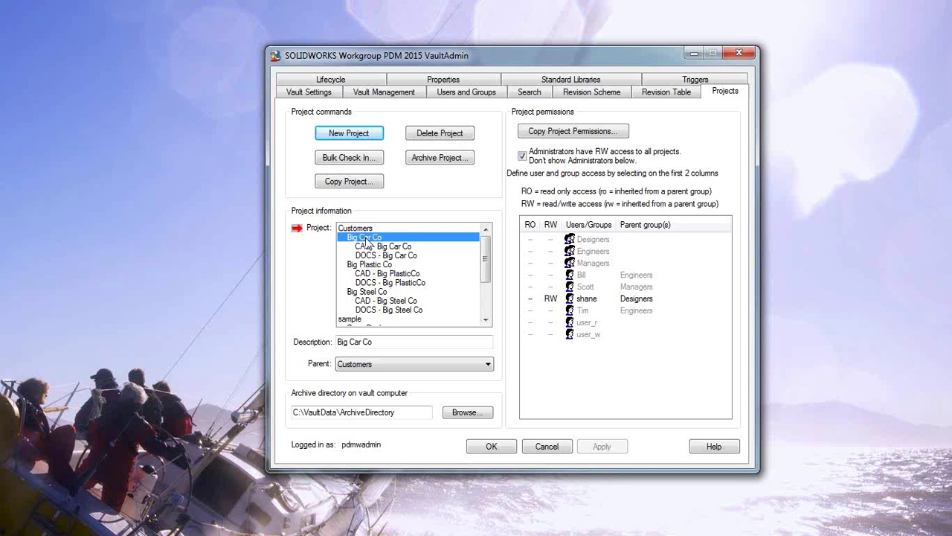
pyautogui.click(362, 179)
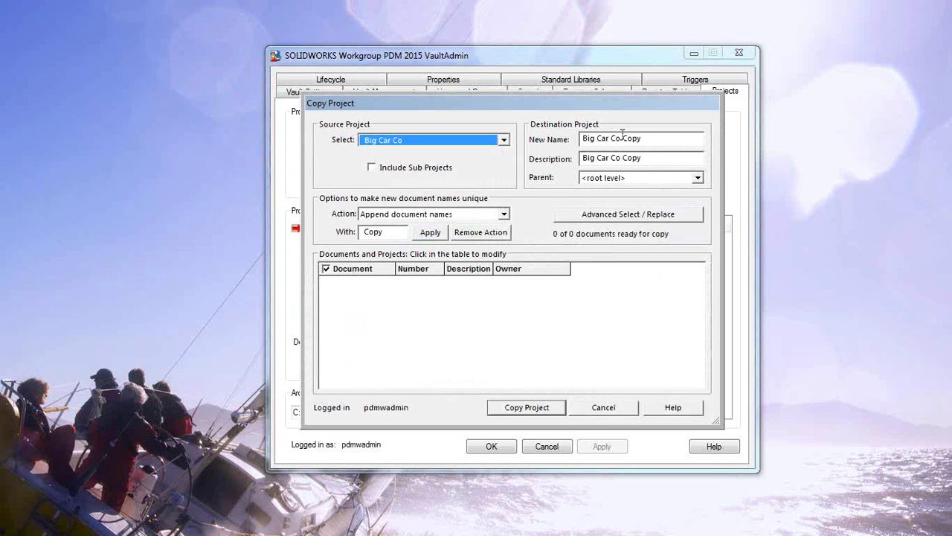
# - Name the destination project Big Fishing and reuse that name as its description
pyautogui.moveTo(644, 140); pyautogui.dragTo(557, 134)
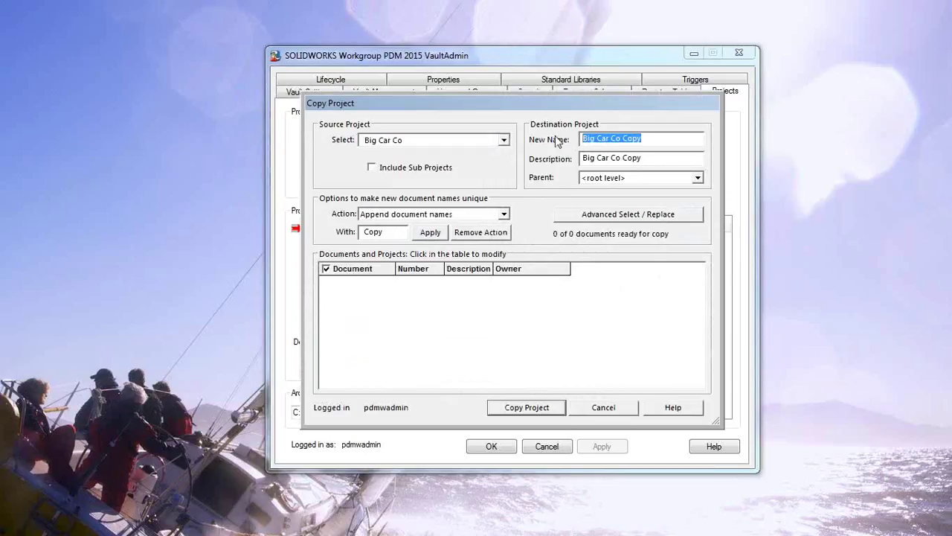
pyautogui.write('Big Fishing')
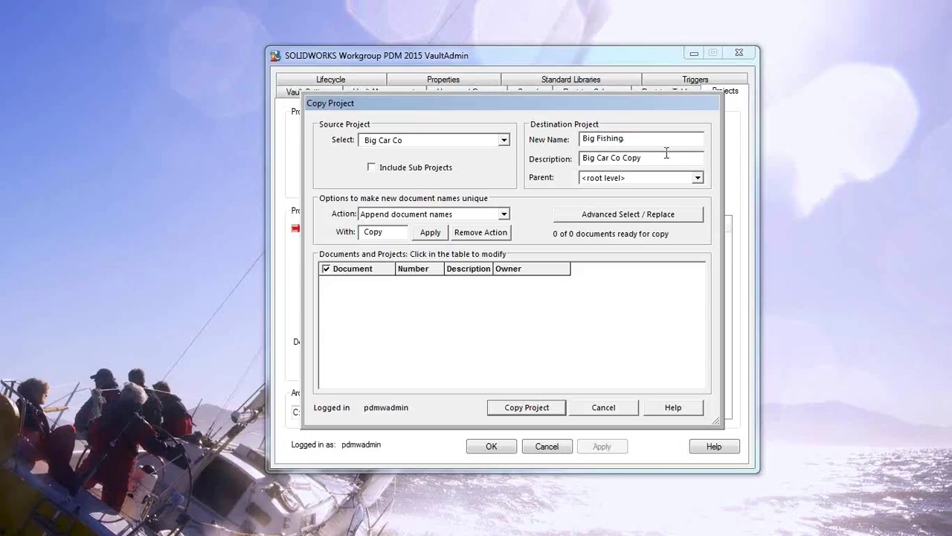
pyautogui.moveTo(634, 137); pyautogui.dragTo(579, 146)
pyautogui.hotkey('ctrl', 'c')
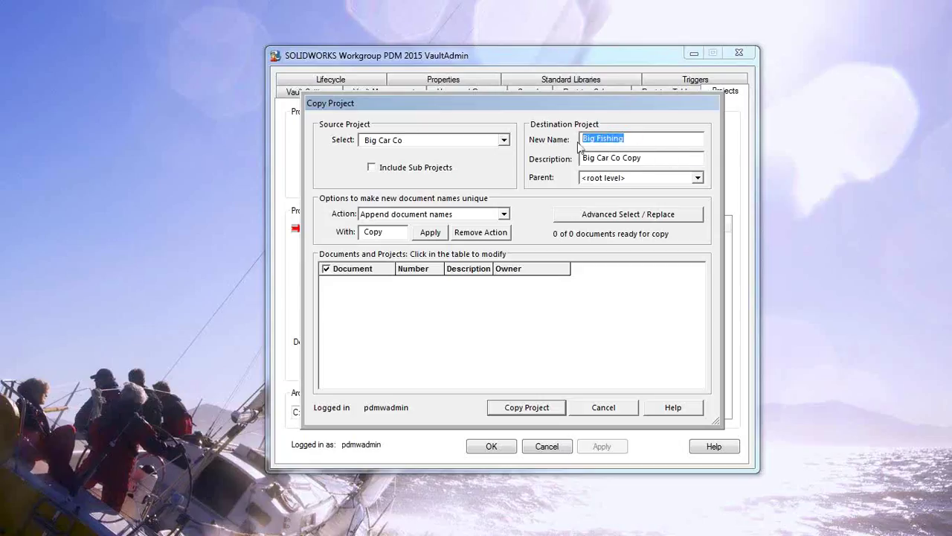
pyautogui.moveTo(645, 159); pyautogui.dragTo(512, 174)
pyautogui.hotkey('ctrl', 'v')
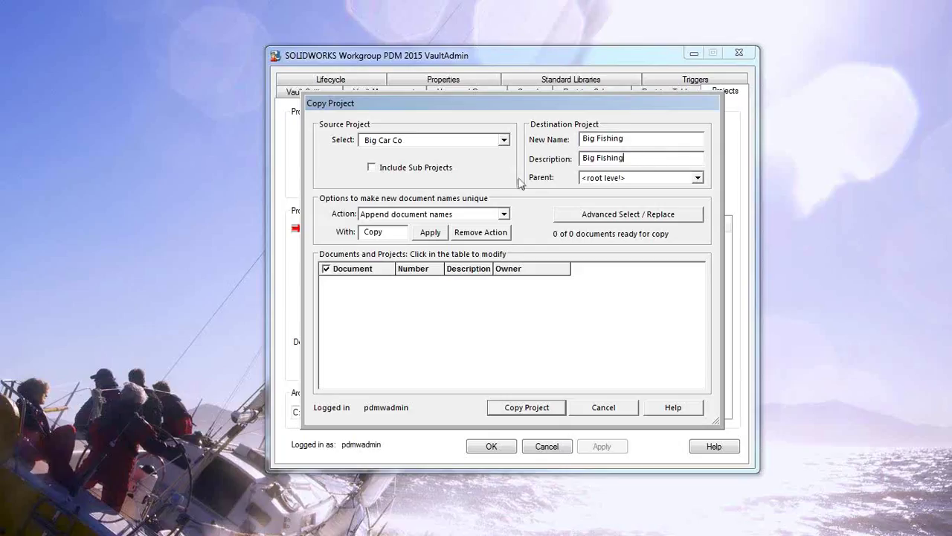
# - Set the destination project's parent to Customers, include sub projects in the copy and widen the Document column
pyautogui.click(697, 179)
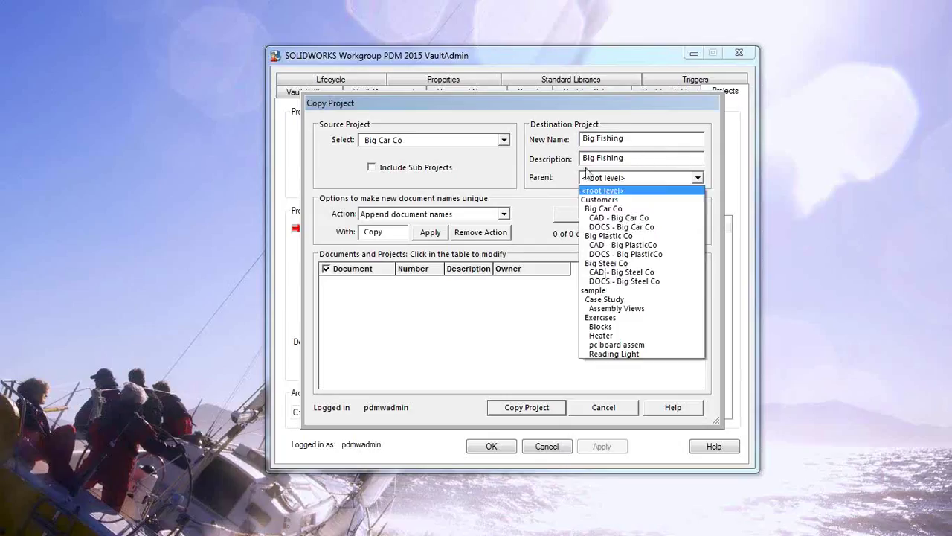
pyautogui.click(596, 199)
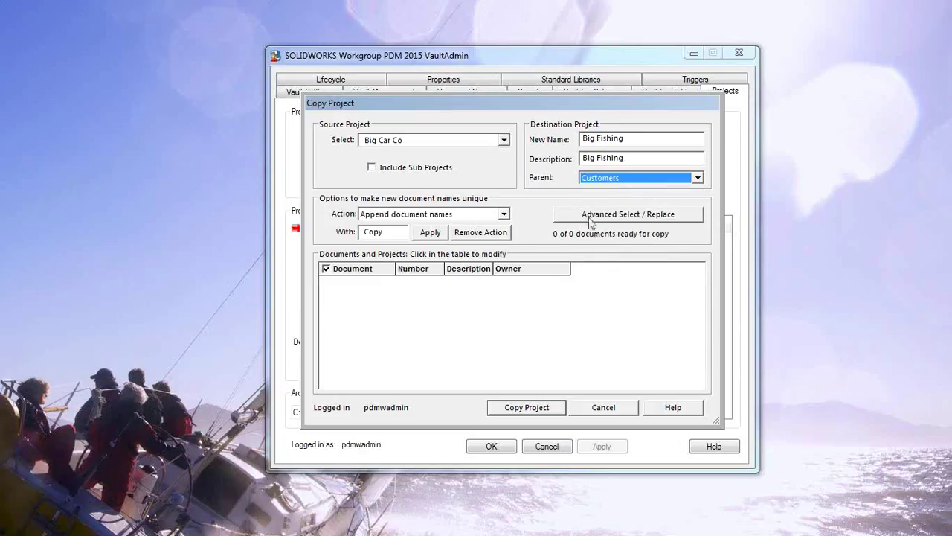
pyautogui.click(371, 167)
pyautogui.moveTo(576, 269); pyautogui.dragTo(669, 283)
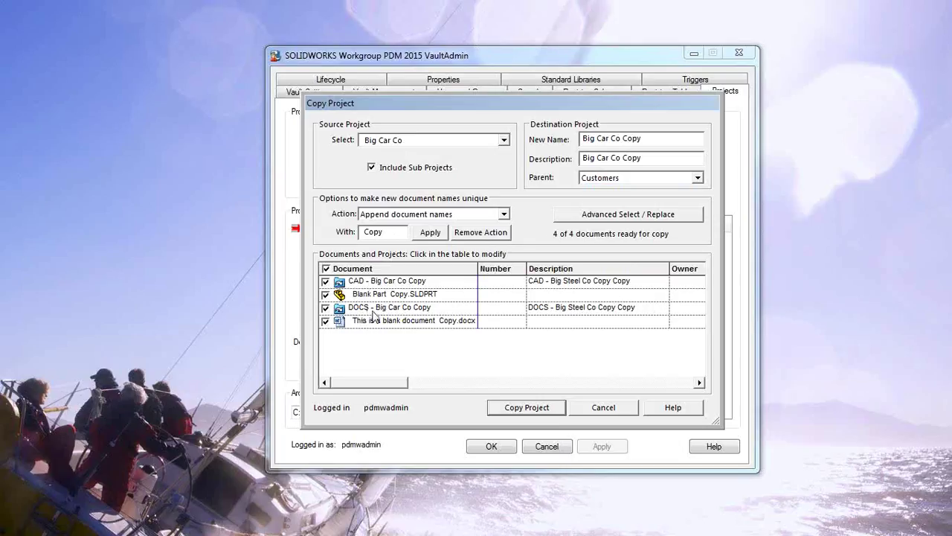
pyautogui.moveTo(478, 273); pyautogui.dragTo(502, 273)
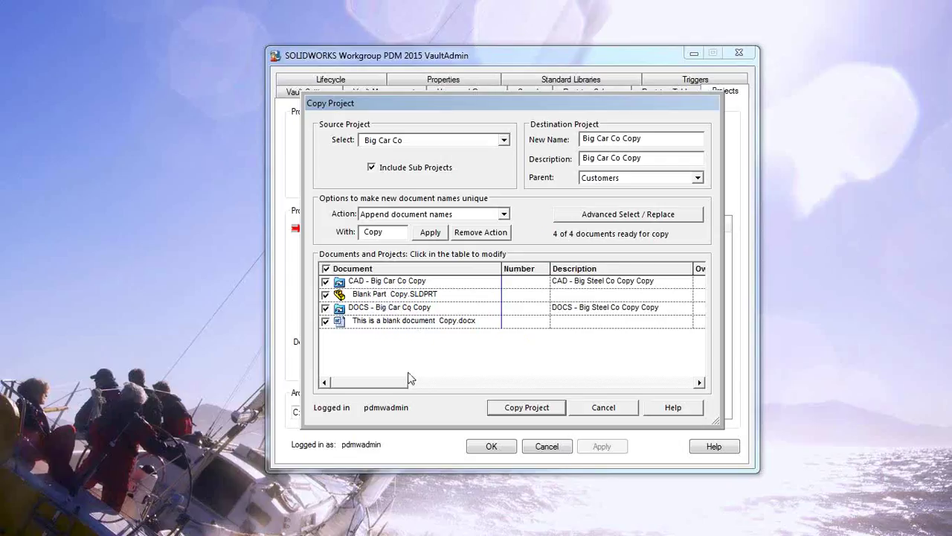
# - Set the description of the copied CAD sub-project to CAD - Big Fishing Co
pyautogui.click(665, 286)
pyautogui.moveTo(656, 281); pyautogui.dragTo(577, 273)
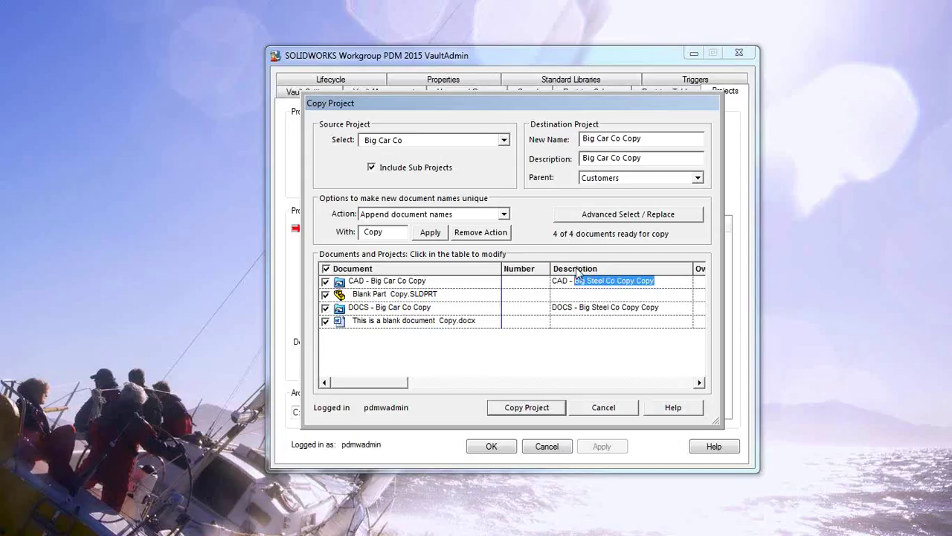
pyautogui.write('Big FishingCo')
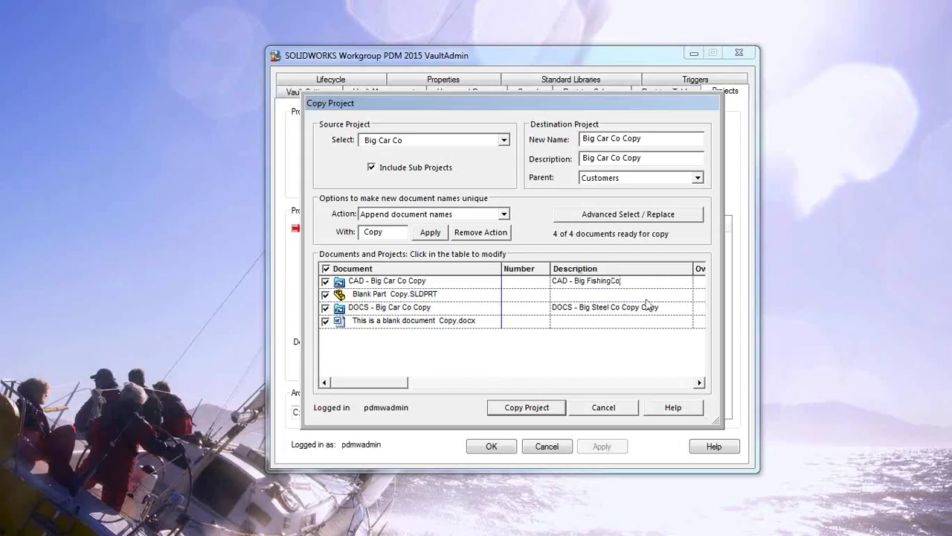
pyautogui.press('BackSpace')
pyautogui.press('BackSpace')
# - Reuse the company name from the CAD sub-project to set the DOCS sub-project's description to DOCS - Big Fishing Co
pyautogui.moveTo(623, 281); pyautogui.dragTo(576, 283)
pyautogui.hotkey('ctrl', 'c')
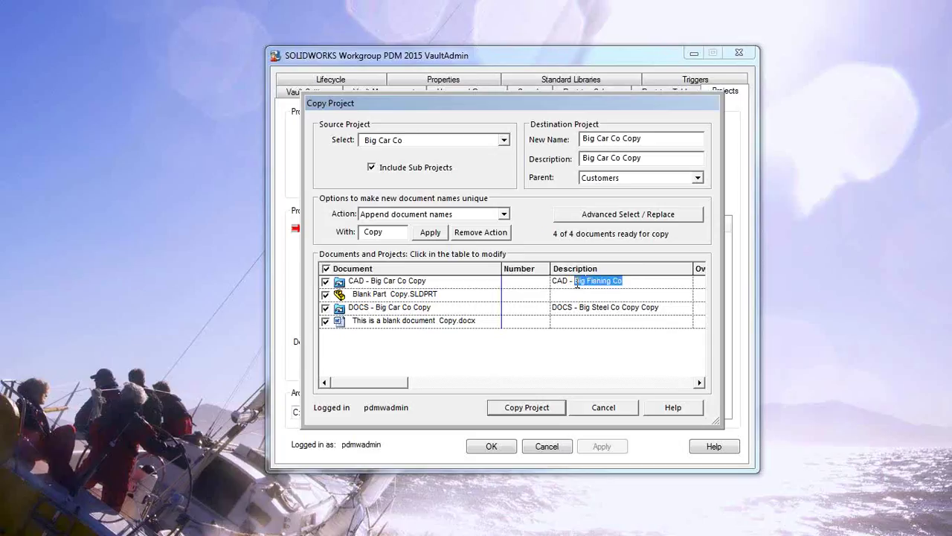
pyautogui.click(661, 308)
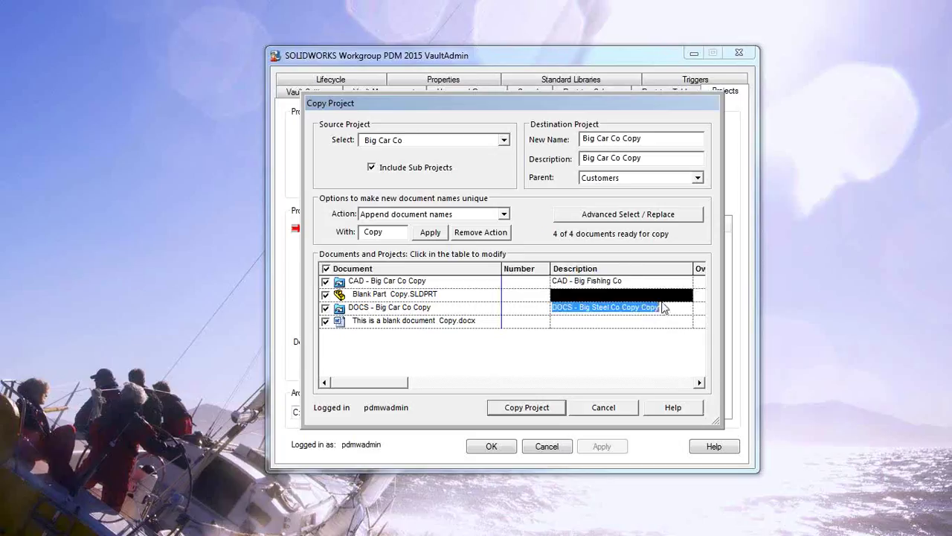
pyautogui.click(663, 307)
pyautogui.moveTo(662, 308); pyautogui.dragTo(585, 307)
pyautogui.hotkey('ctrl', 'v')
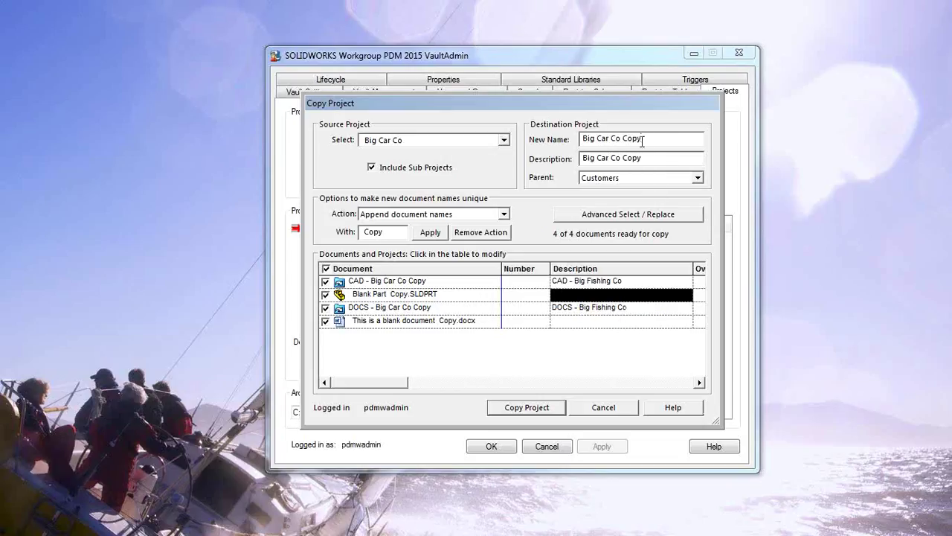
# - Set the destination project's name and description to Big Fishing Co and carry out the project copy
pyautogui.moveTo(642, 141); pyautogui.dragTo(582, 140)
pyautogui.write('Big Fishing Co')
pyautogui.click(640, 163)
pyautogui.moveTo(643, 161); pyautogui.dragTo(570, 170)
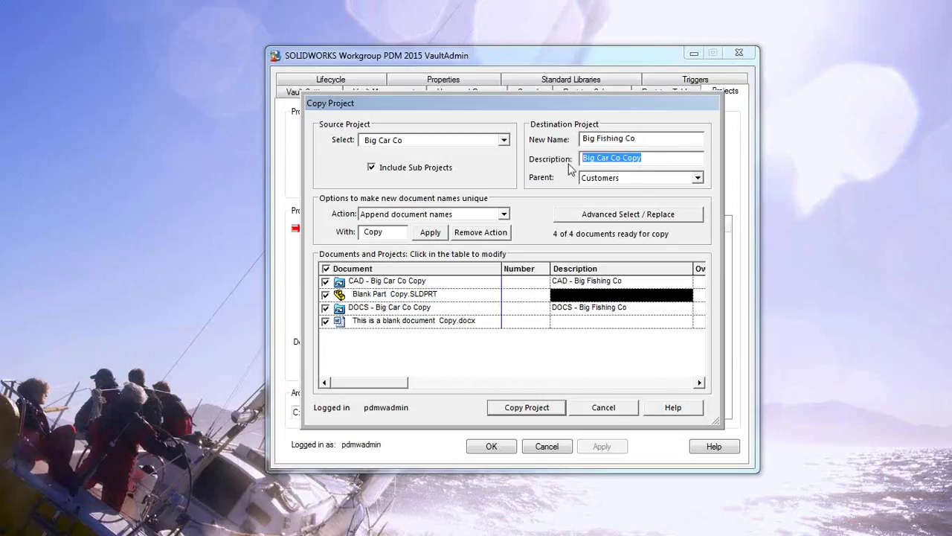
pyautogui.write('Big Fishing Co')
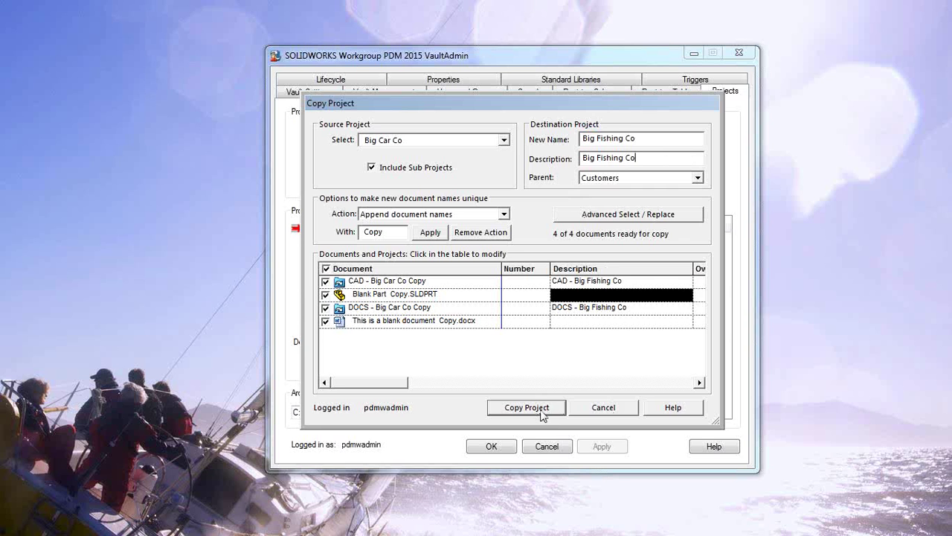
pyautogui.click(588, 321)
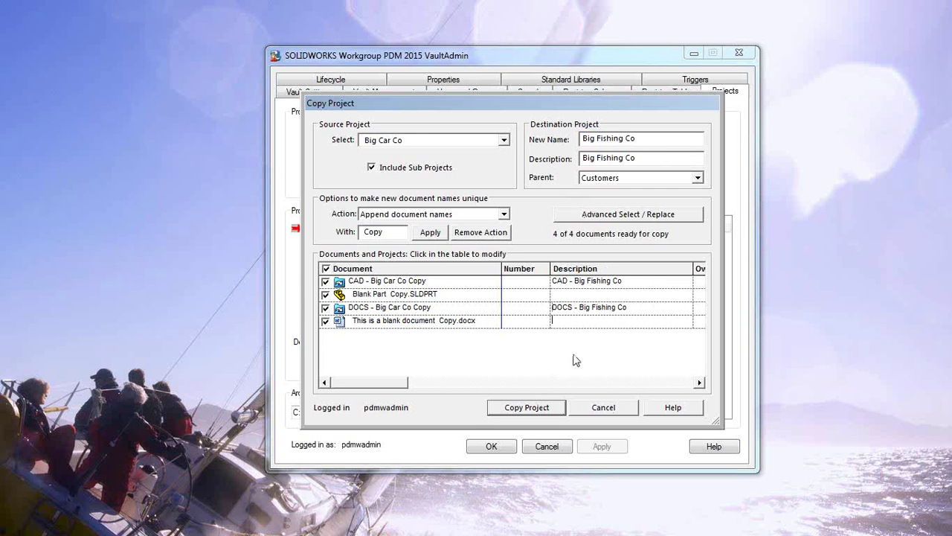
pyautogui.click(545, 410)
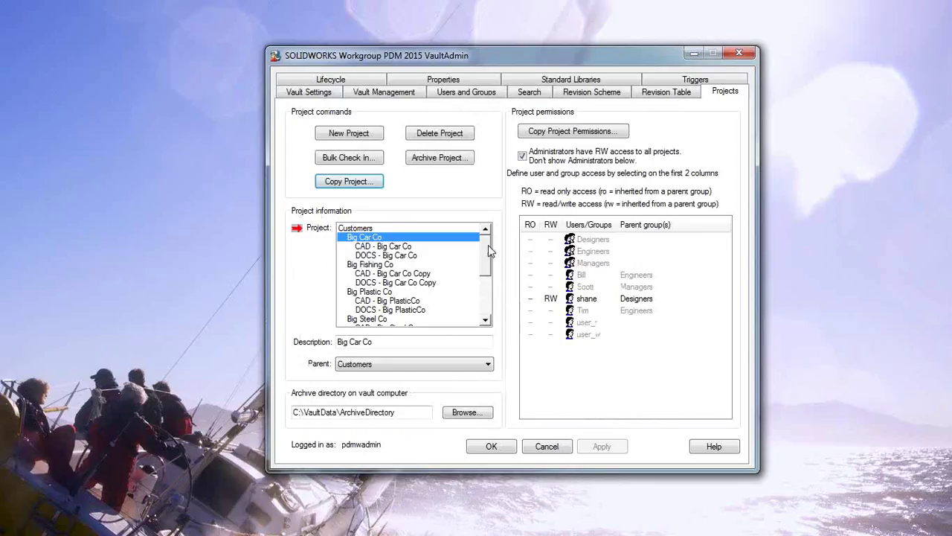
# - Check the project list for the copied projects and start copying project permissions from Big Car Co
pyautogui.moveTo(488, 245); pyautogui.dragTo(487, 258)
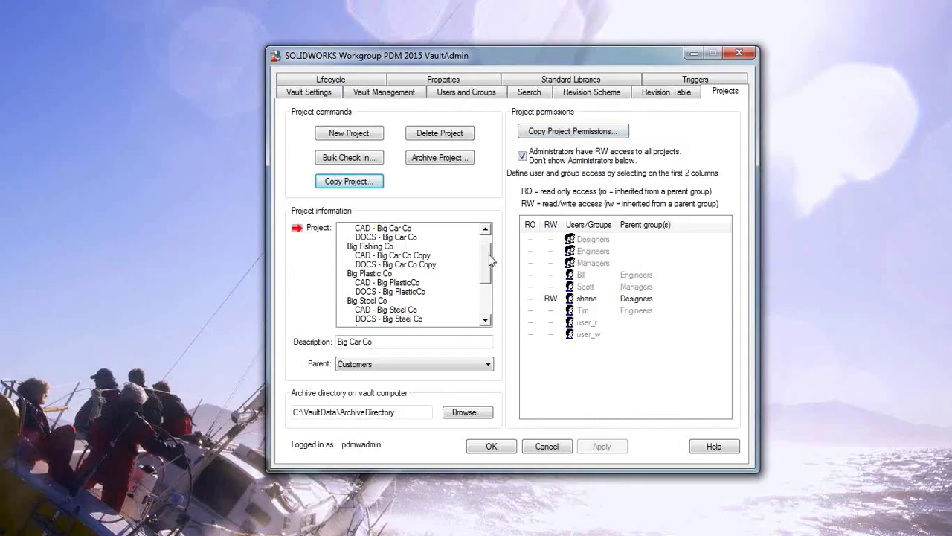
pyautogui.moveTo(489, 255); pyautogui.dragTo(485, 242)
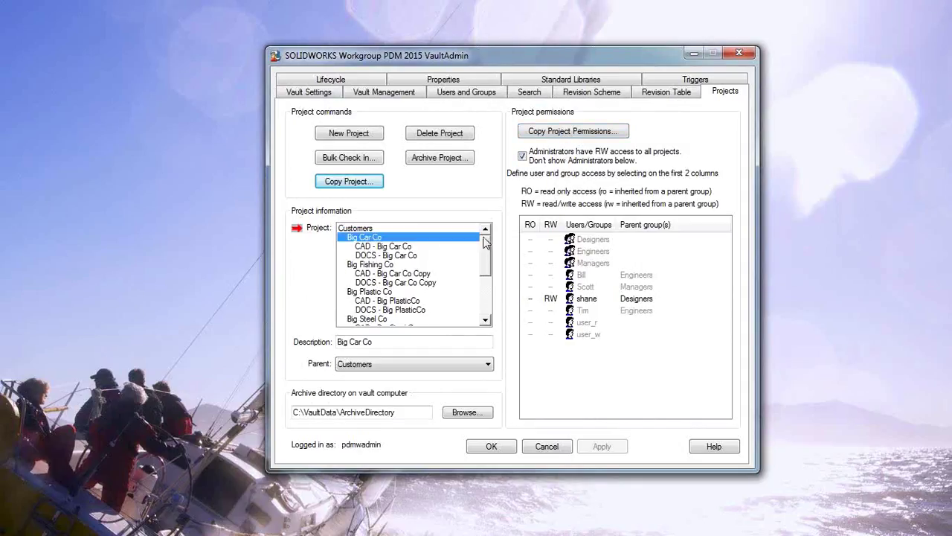
pyautogui.click(589, 132)
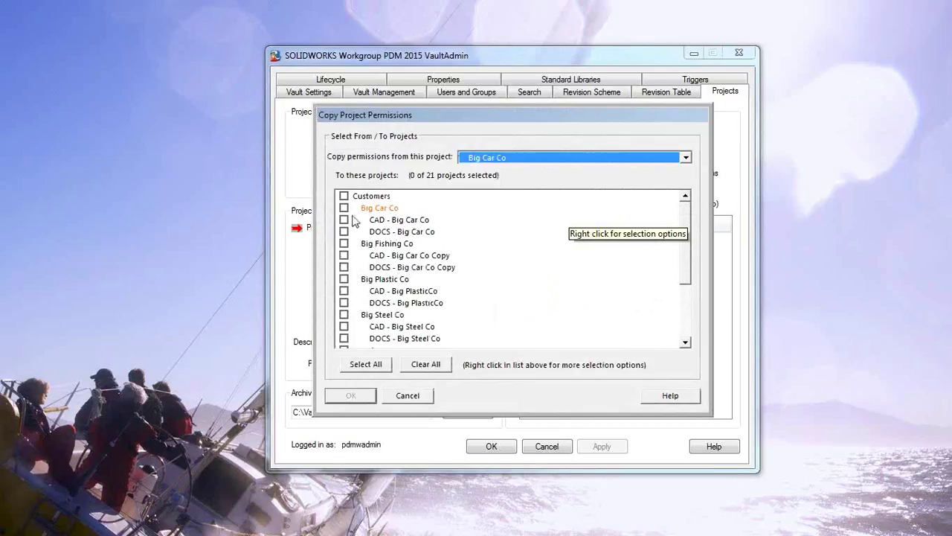
# - Try selecting all projects as permission targets and clear the whole selection again
pyautogui.click(374, 367)
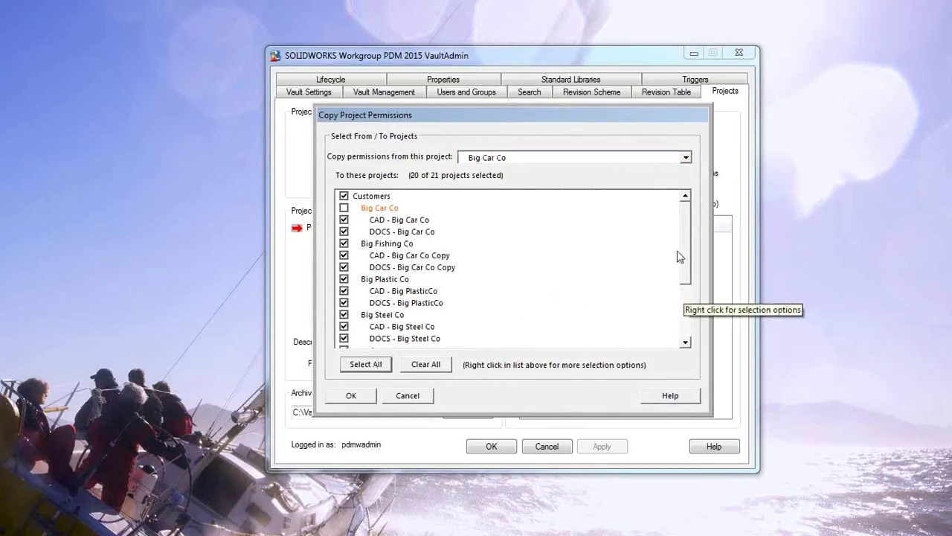
pyautogui.moveTo(685, 255); pyautogui.dragTo(445, 374)
pyautogui.click(424, 365)
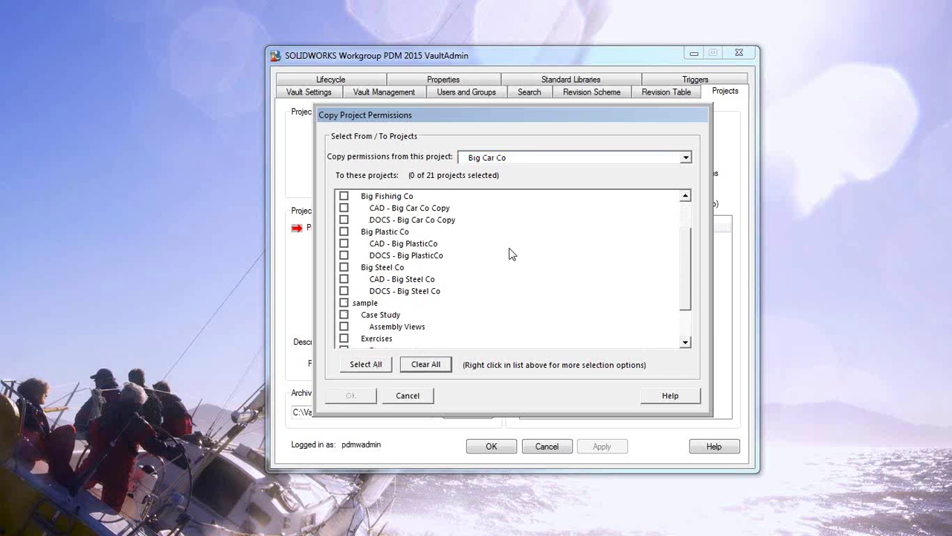
# - Copy Big Car Co's permissions to Big Plastic Co and Big Steel Co, including their sub projects
pyautogui.rightClick(427, 250)
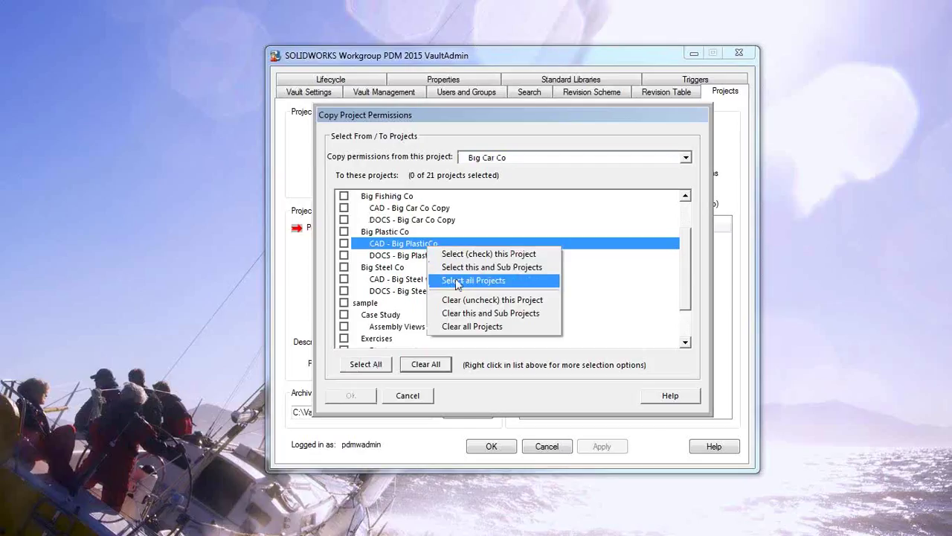
pyautogui.click(464, 271)
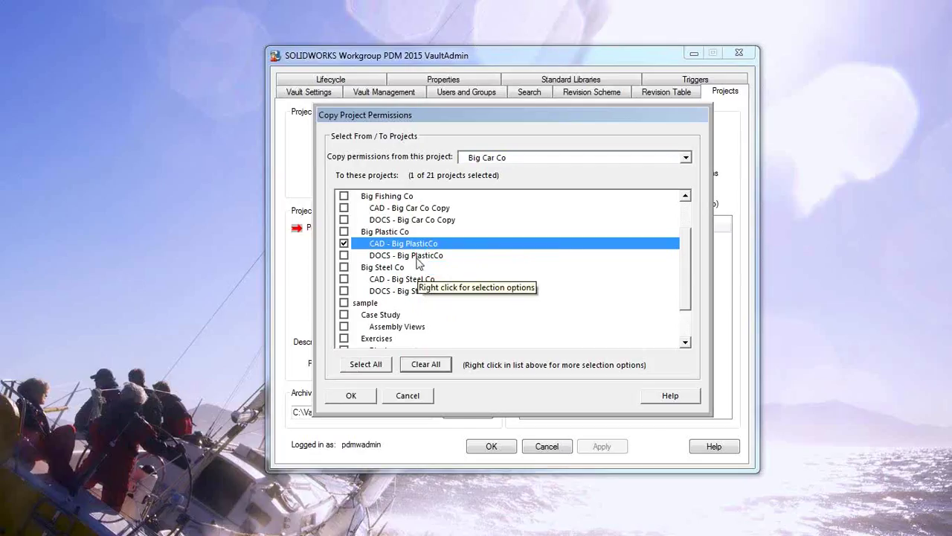
pyautogui.rightClick(406, 234)
pyautogui.click(446, 251)
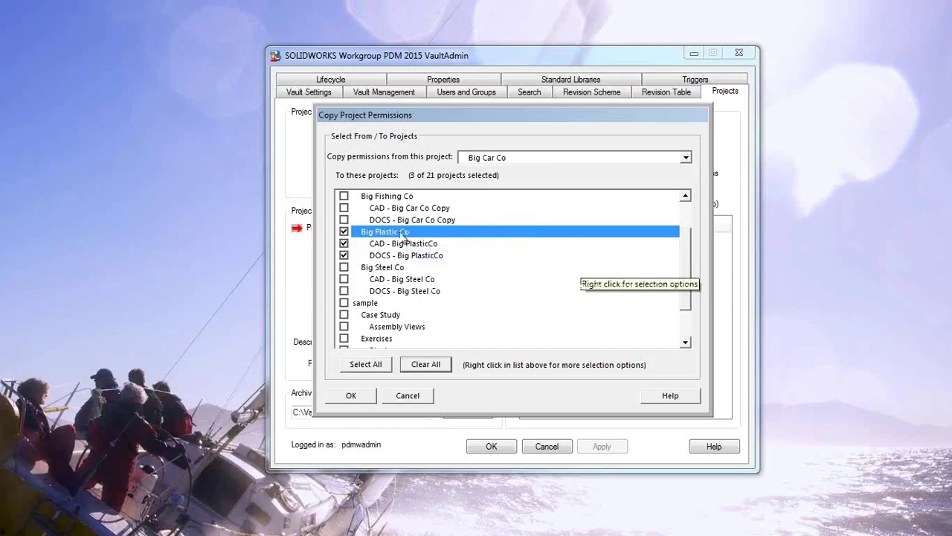
pyautogui.rightClick(402, 269)
pyautogui.rightClick(402, 271)
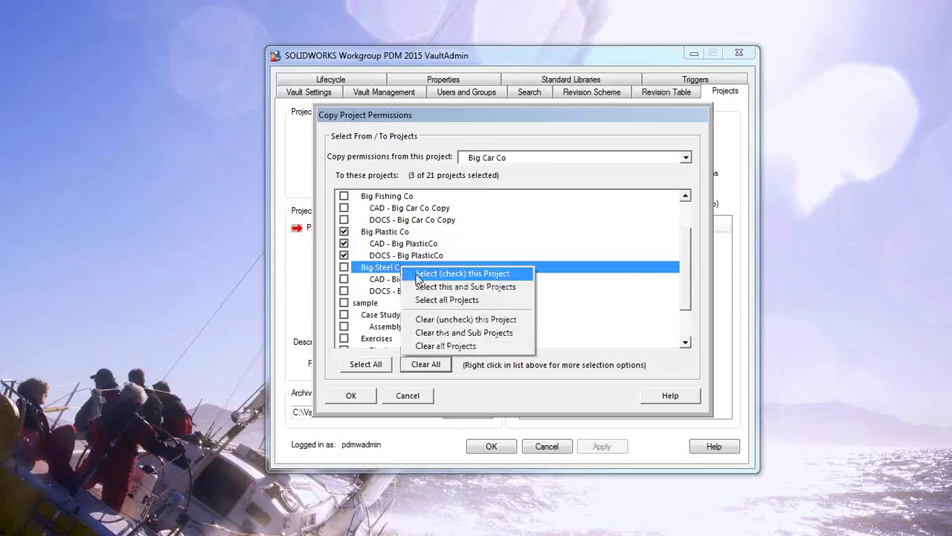
pyautogui.click(424, 290)
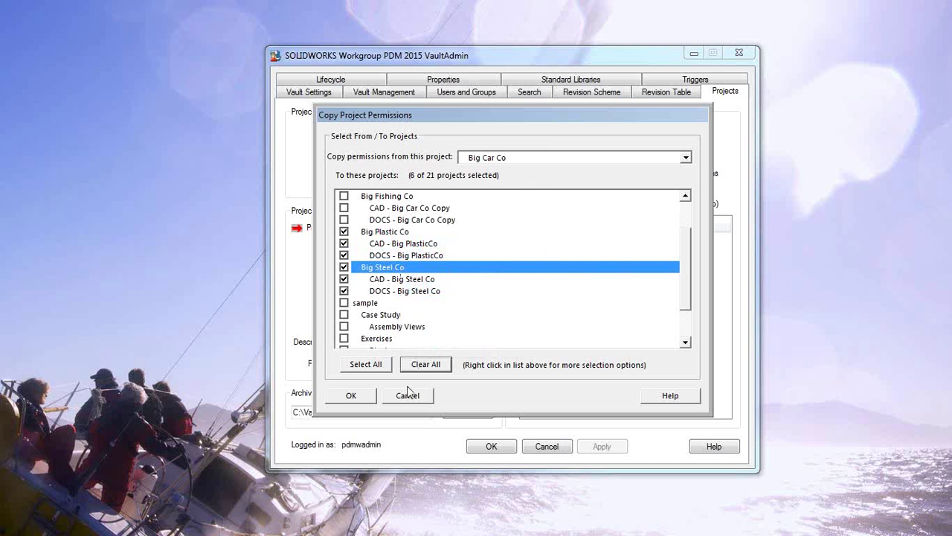
pyautogui.click(368, 395)
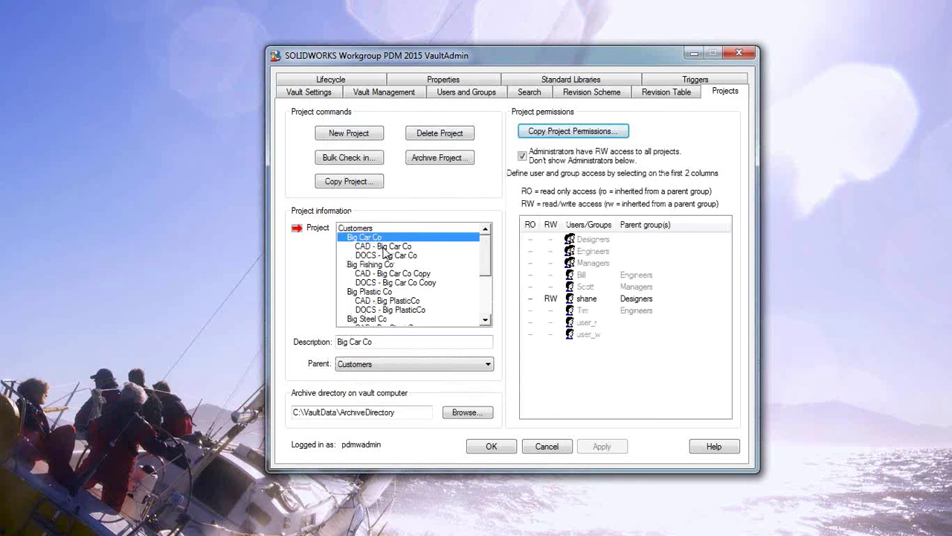
# - Review the project information and permissions of DOCS - Big Car Co and Big Fishing Co
pyautogui.click(378, 255)
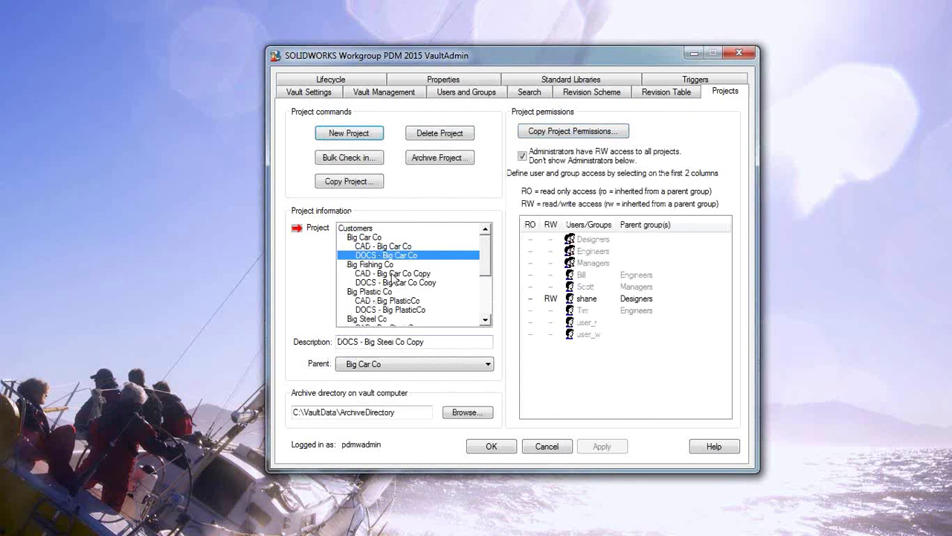
pyautogui.click(388, 264)
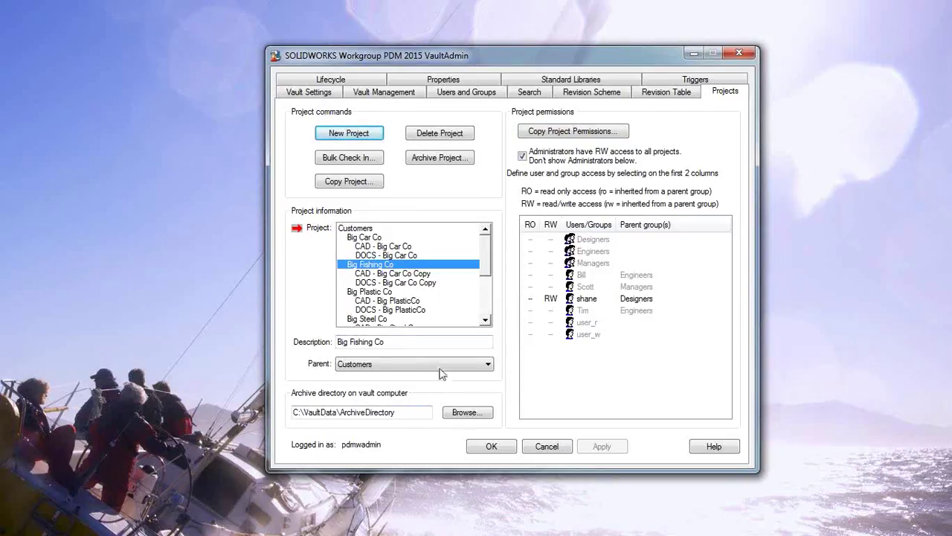
# - Examine the standard library settings and the form for adding a library folder, leaving it without adding one
pyautogui.click(542, 82)
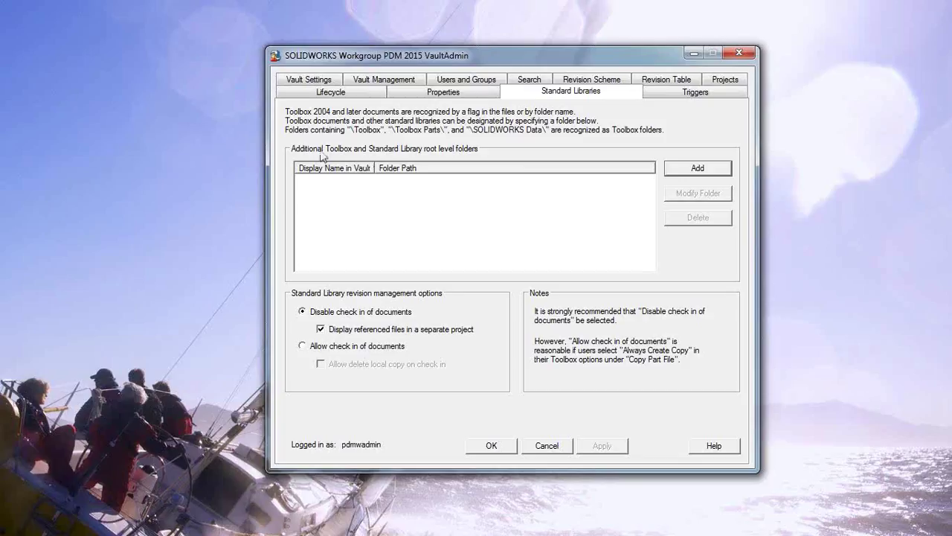
pyautogui.click(691, 167)
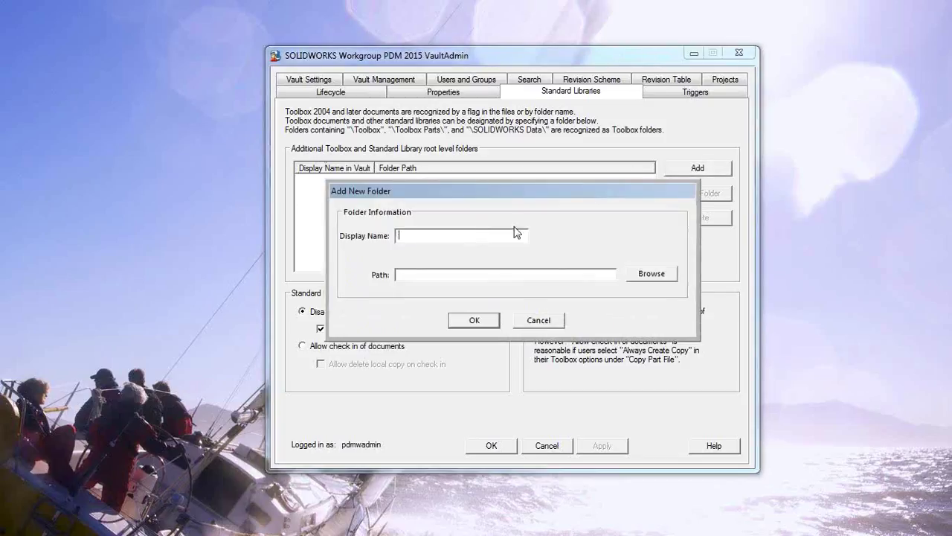
pyautogui.click(537, 320)
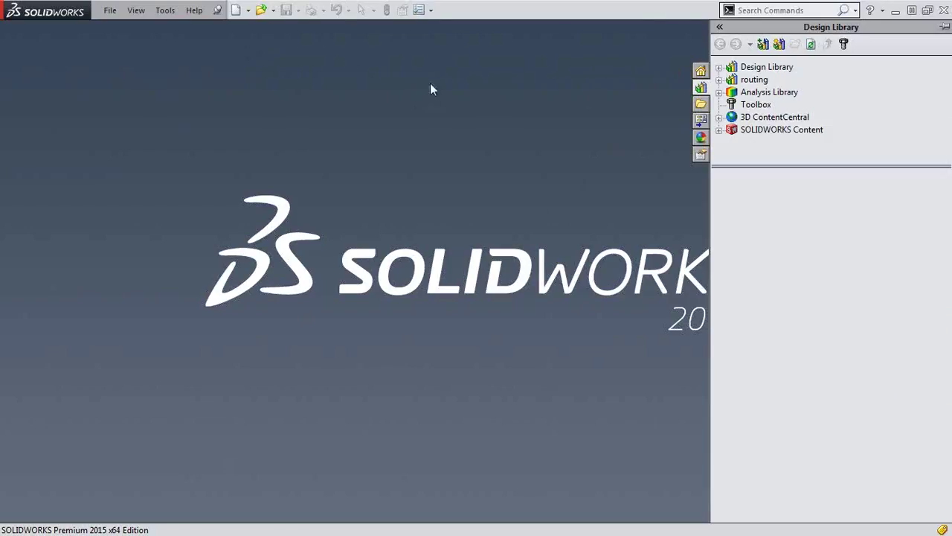
# - Enable the SOLIDWORKS Workgroup PDM 2015 add-in for the current session and at start-up
pyautogui.click(430, 9)
pyautogui.click(445, 41)
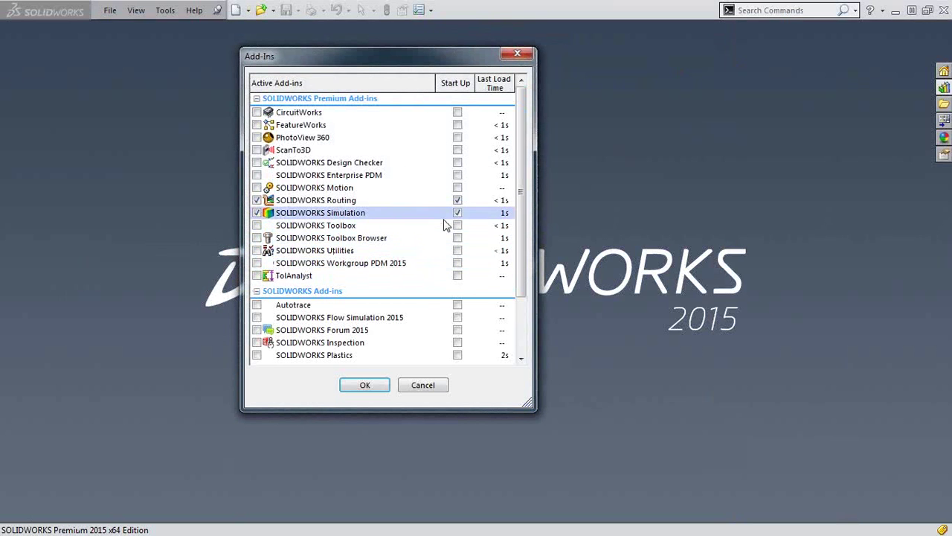
pyautogui.click(457, 262)
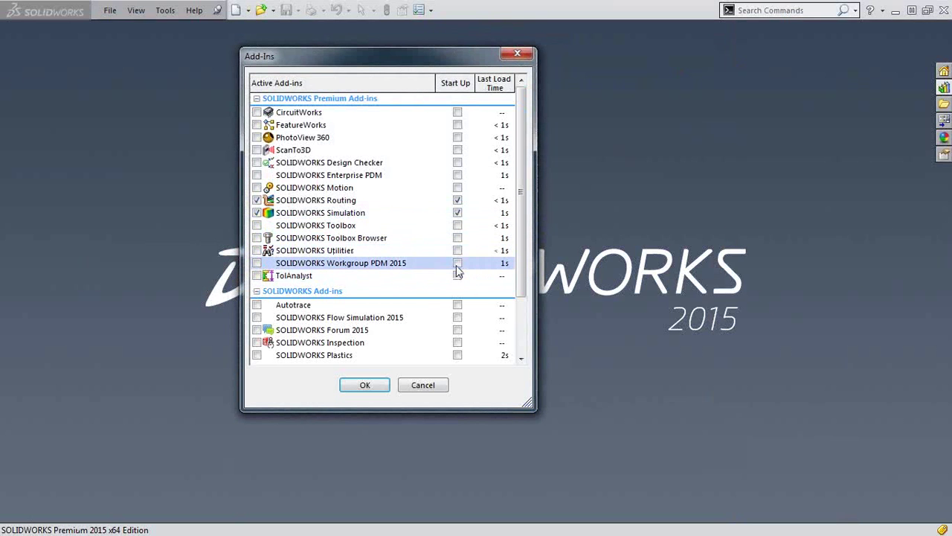
pyautogui.click(258, 263)
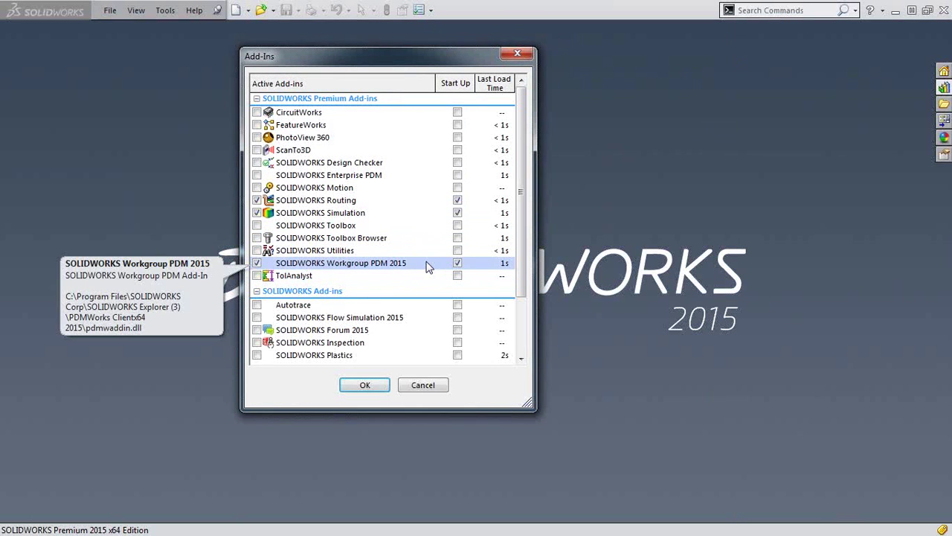
pyautogui.click(365, 385)
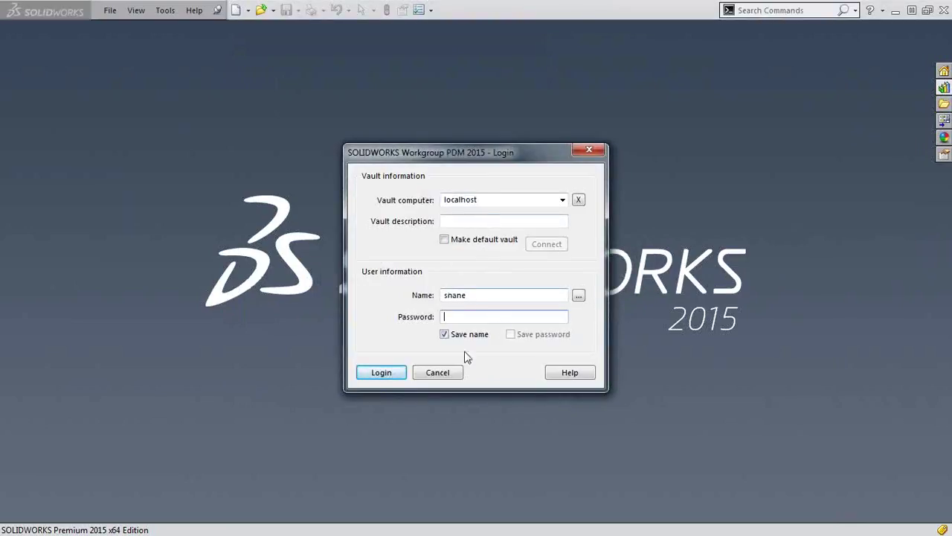
# - Log in to the vault on localhost and expand its Customers and Sample Project projects
pyautogui.click(381, 375)
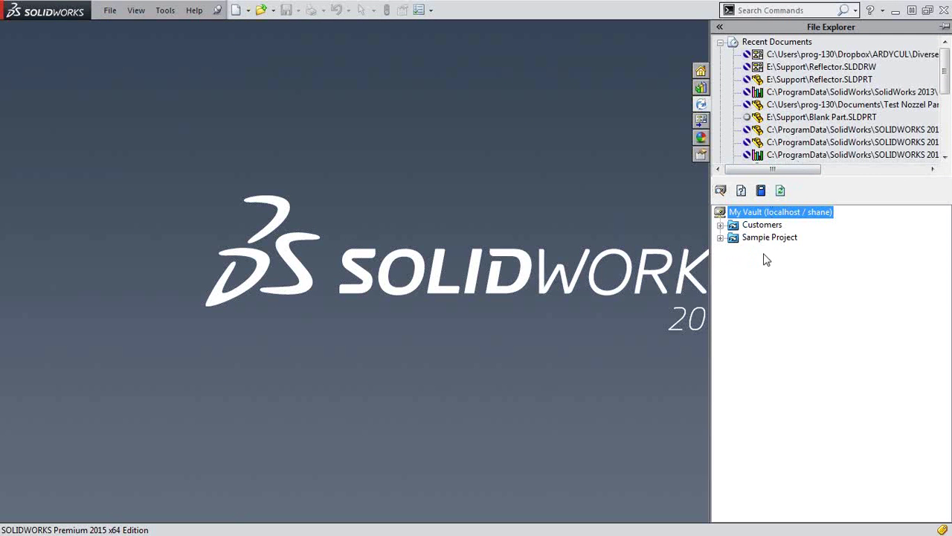
pyautogui.click(721, 225)
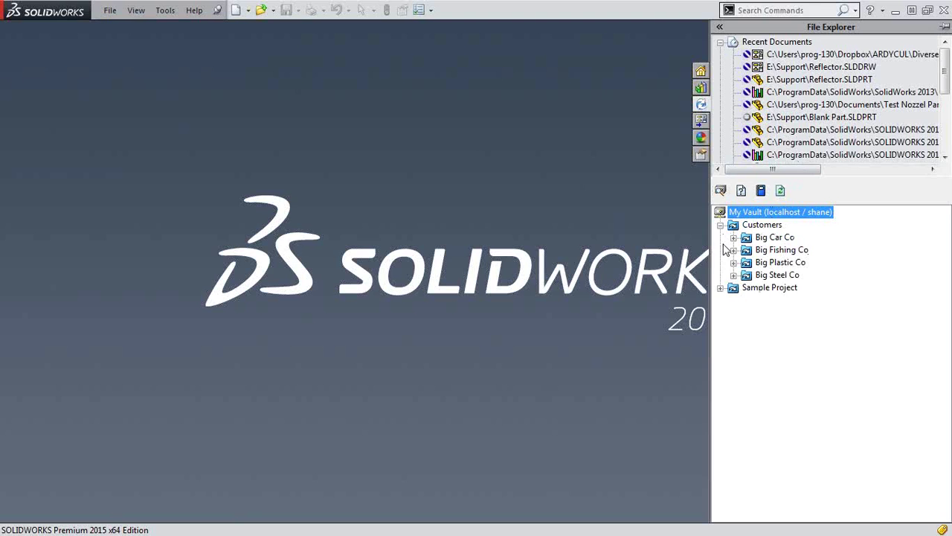
pyautogui.click(721, 288)
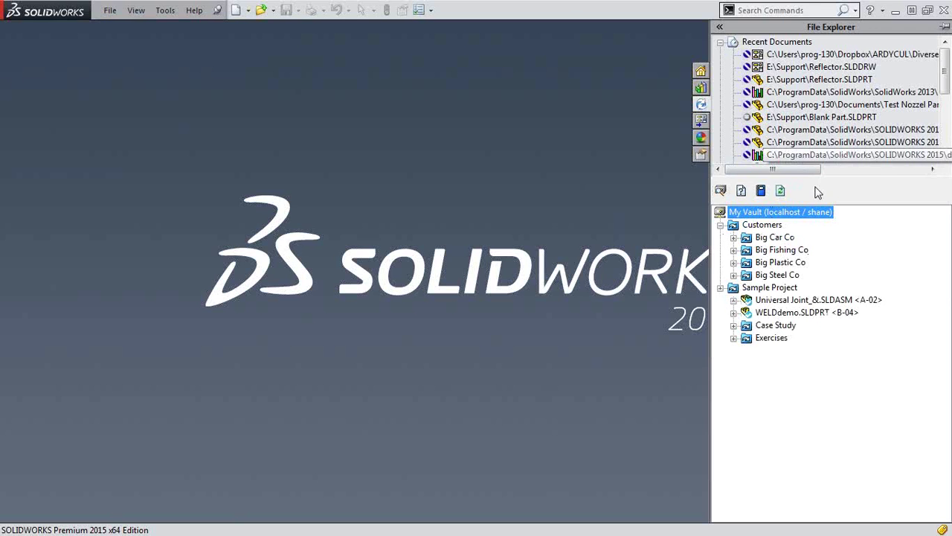
# - Switch back to VaultAdmin and start a new standard library folder with the display name Stock Parts
pyautogui.click(897, 11)
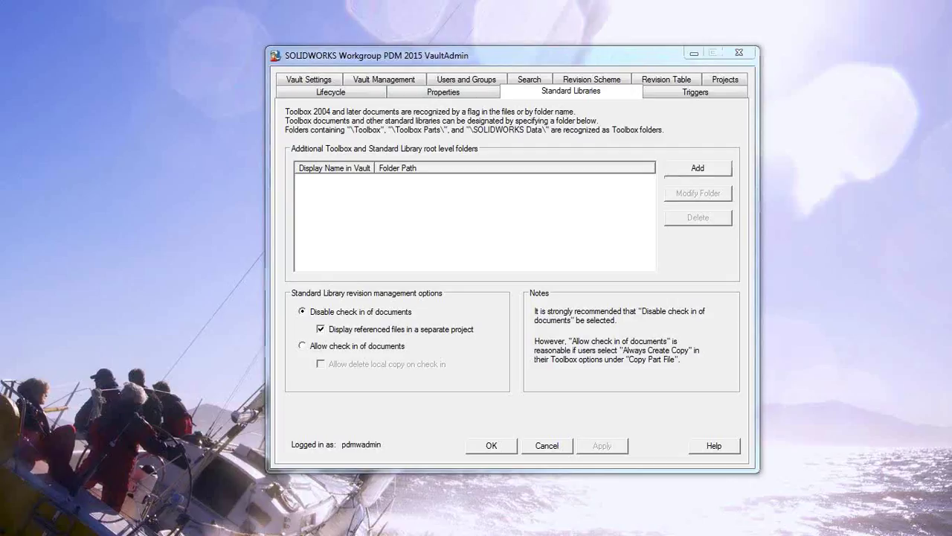
pyautogui.click(698, 168)
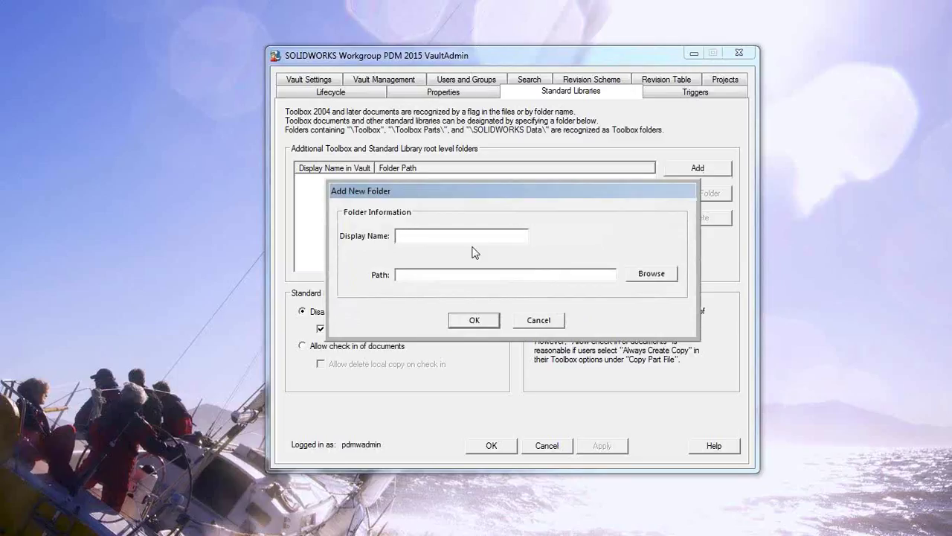
pyautogui.write('Sta')
pyautogui.press('BackSpace')
pyautogui.write('ock Parts')
# - Set the library folder's path to the STOCKPARTS folder on the My Passport (K:) drive, add it and apply the vault changes
pyautogui.click(645, 276)
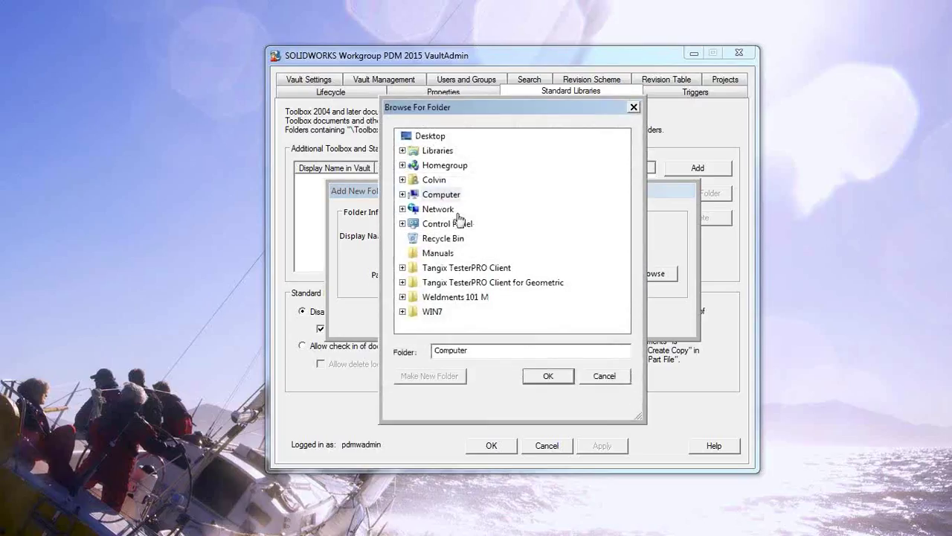
pyautogui.click(403, 195)
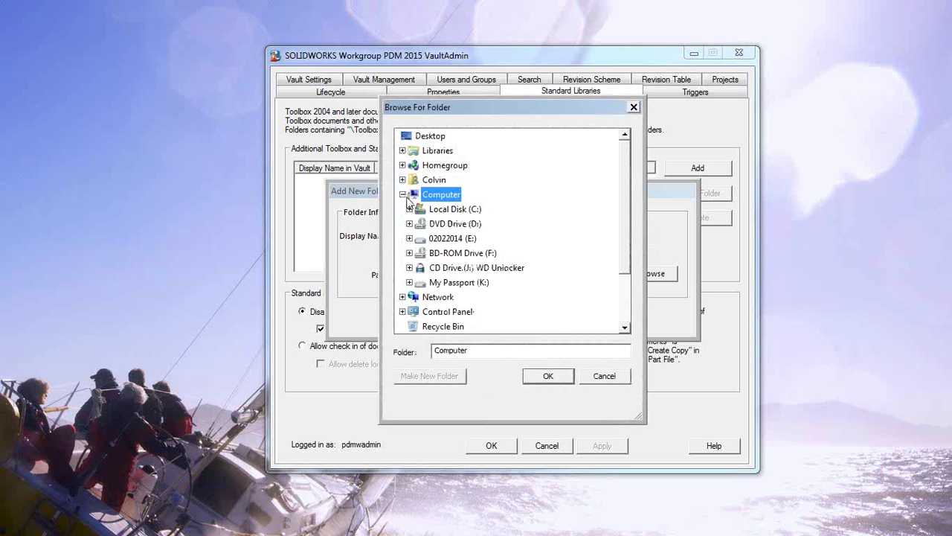
pyautogui.click(410, 283)
pyautogui.scroll(-3, 446, 269)
pyautogui.scroll(-1, 469, 262)
pyautogui.scroll(-1, 476, 256)
pyautogui.scroll(1, 476, 256)
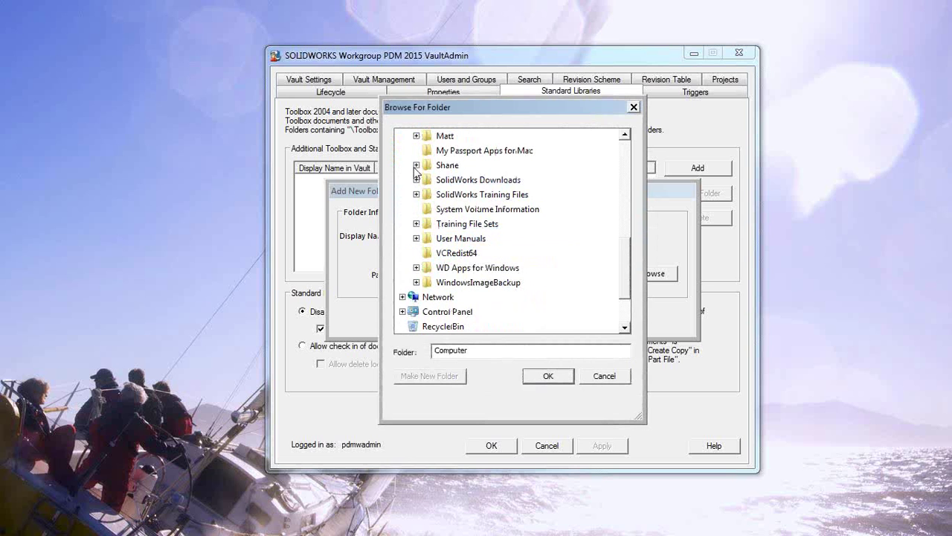
pyautogui.click(416, 165)
pyautogui.scroll(-6, 476, 253)
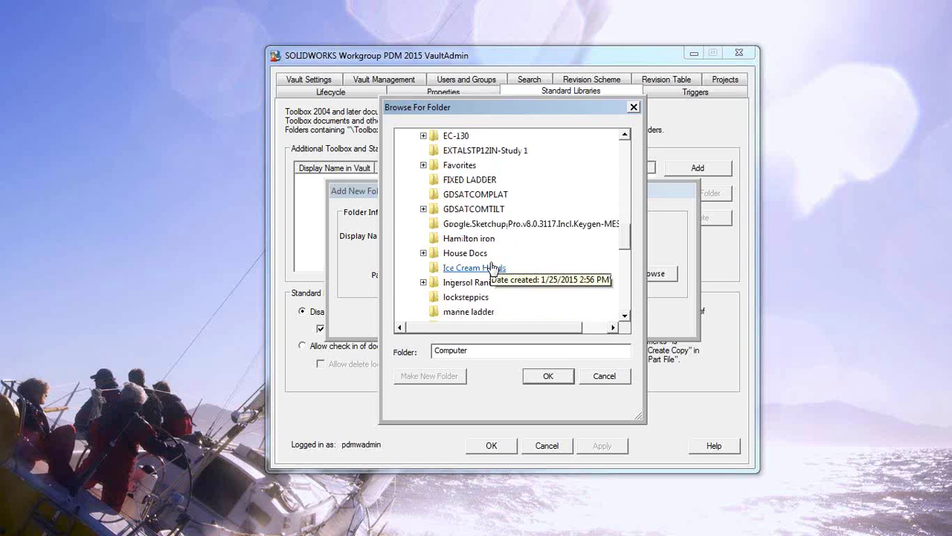
pyautogui.scroll(-2, 493, 272)
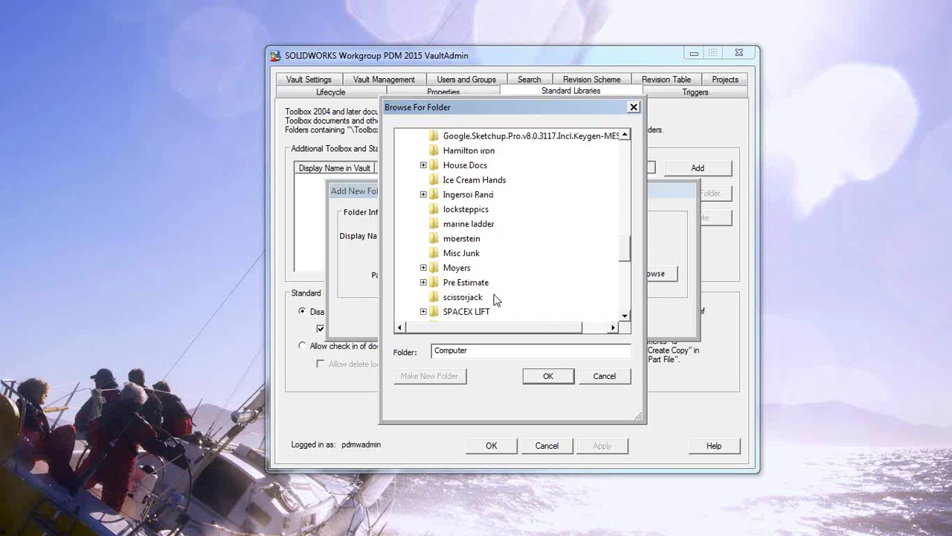
pyautogui.scroll(-2, 492, 298)
pyautogui.click(476, 254)
pyautogui.click(548, 376)
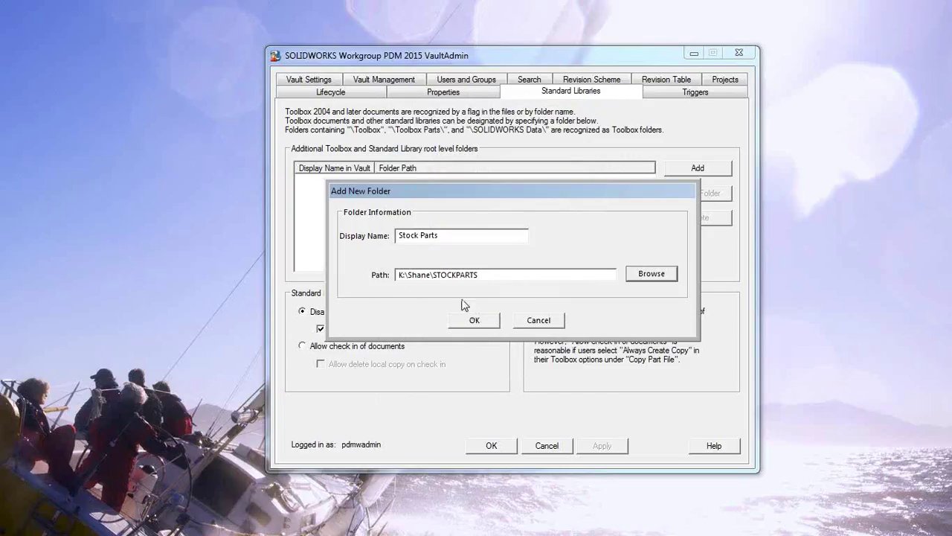
pyautogui.click(474, 321)
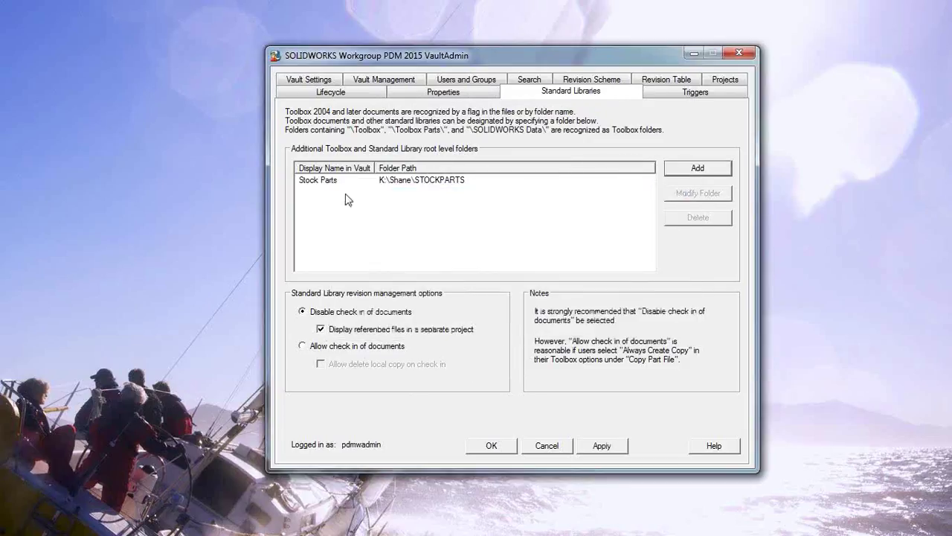
pyautogui.click(595, 446)
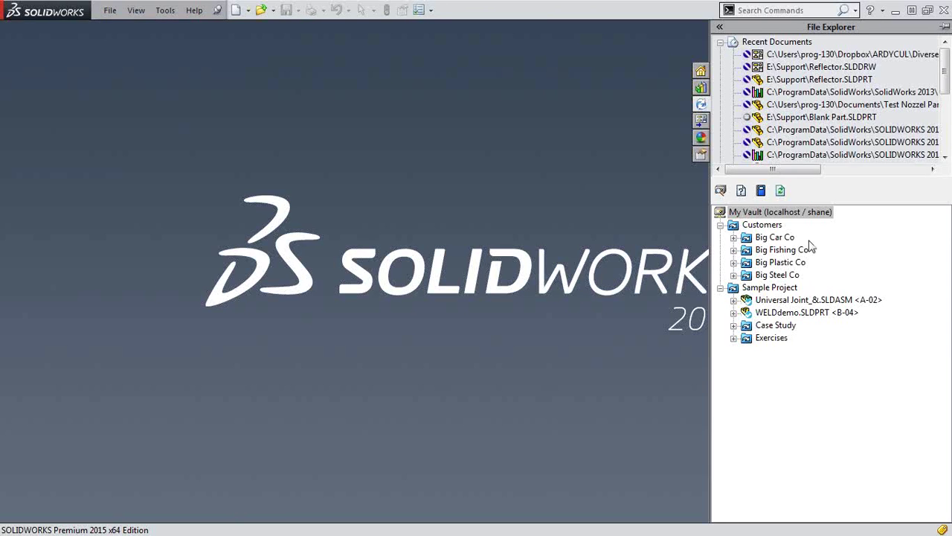
# - Refresh the vault view in SOLIDWORKS, expand Library Components and minimize the VaultAdmin window
pyautogui.click(785, 191)
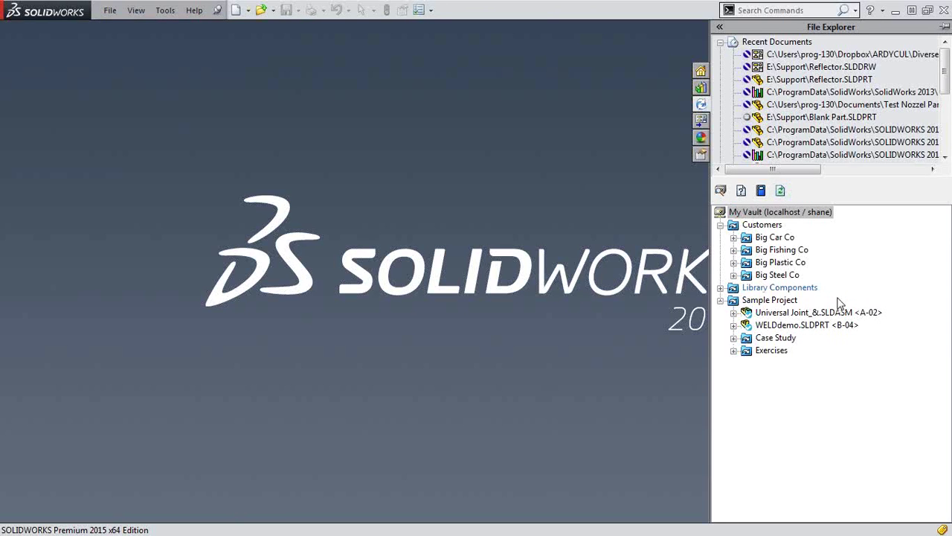
pyautogui.click(721, 288)
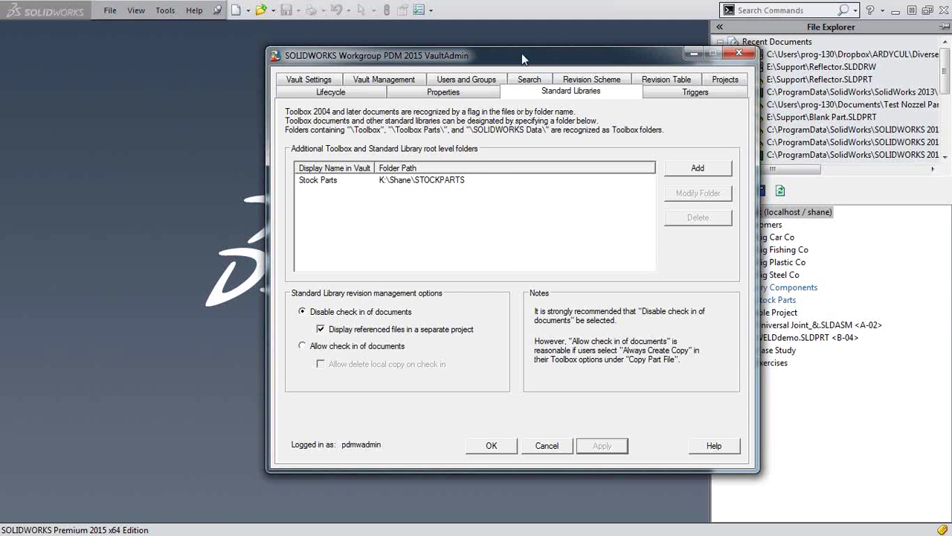
pyautogui.moveTo(521, 53); pyautogui.dragTo(349, 59)
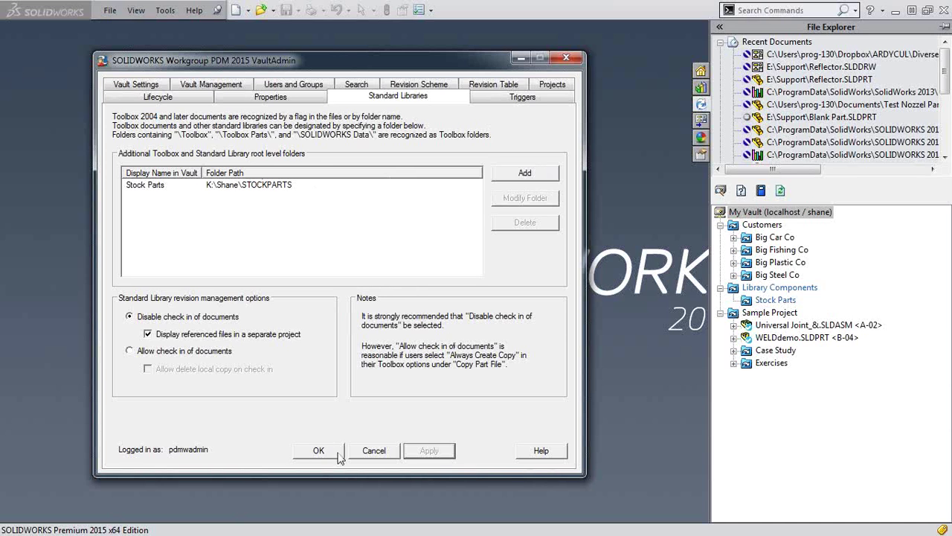
pyautogui.click(520, 58)
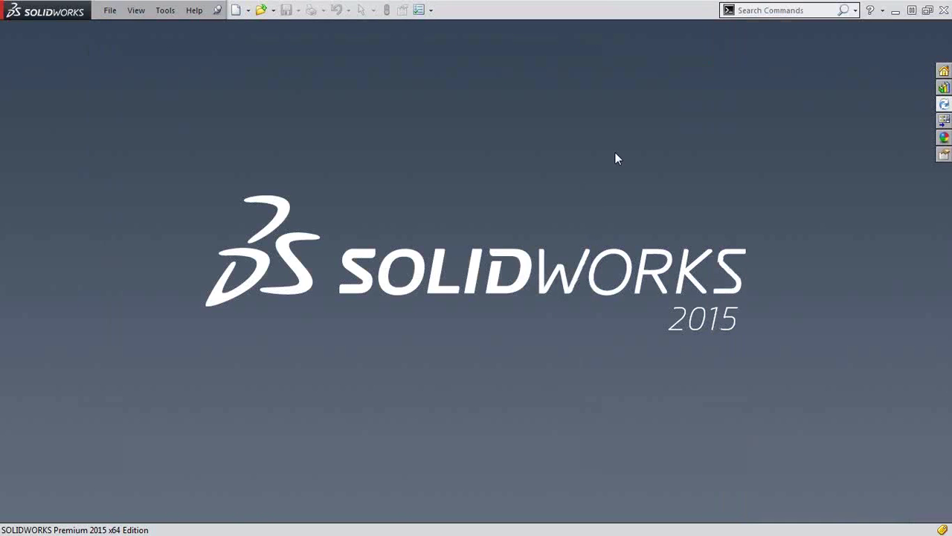
# - In the vault's Workgroup PDM options, turn off looking for model references, in-context references, and assemblies and drawings
pyautogui.click(944, 105)
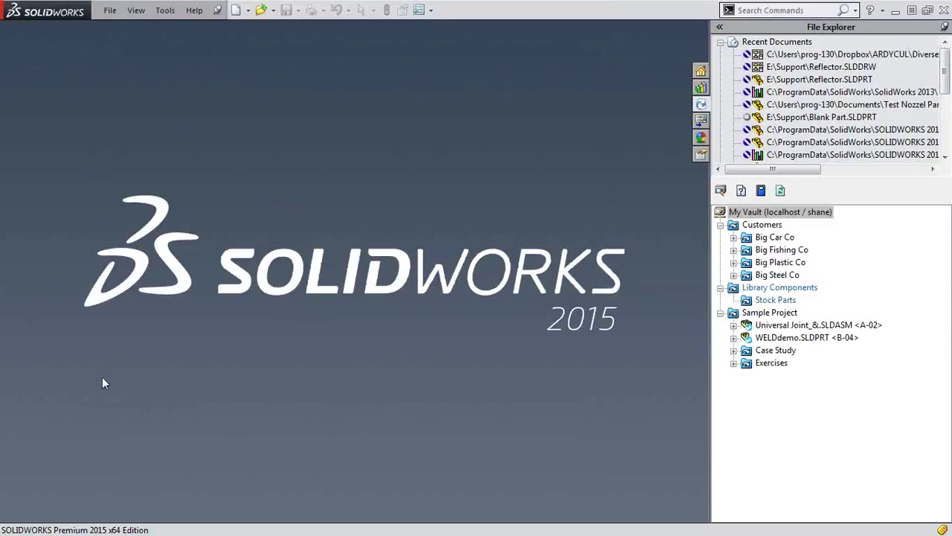
pyautogui.rightClick(766, 430)
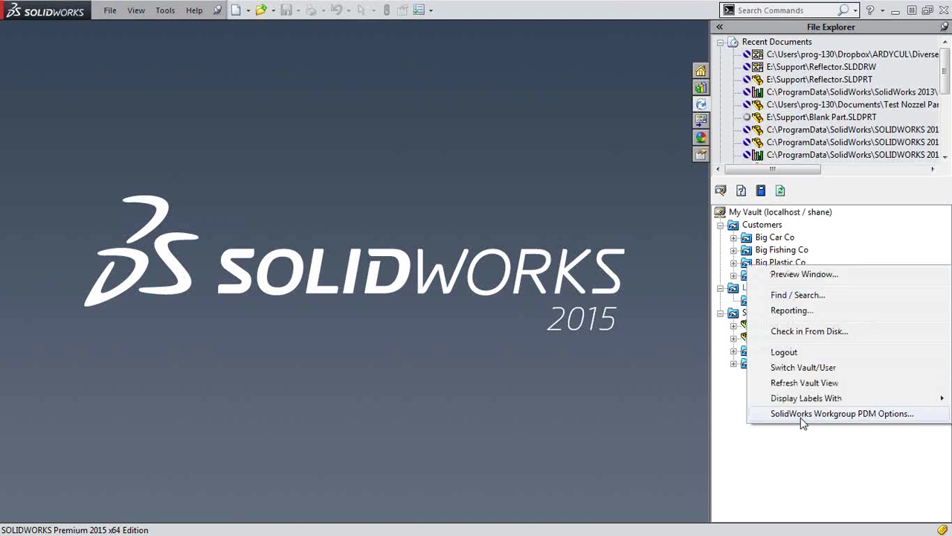
pyautogui.click(804, 415)
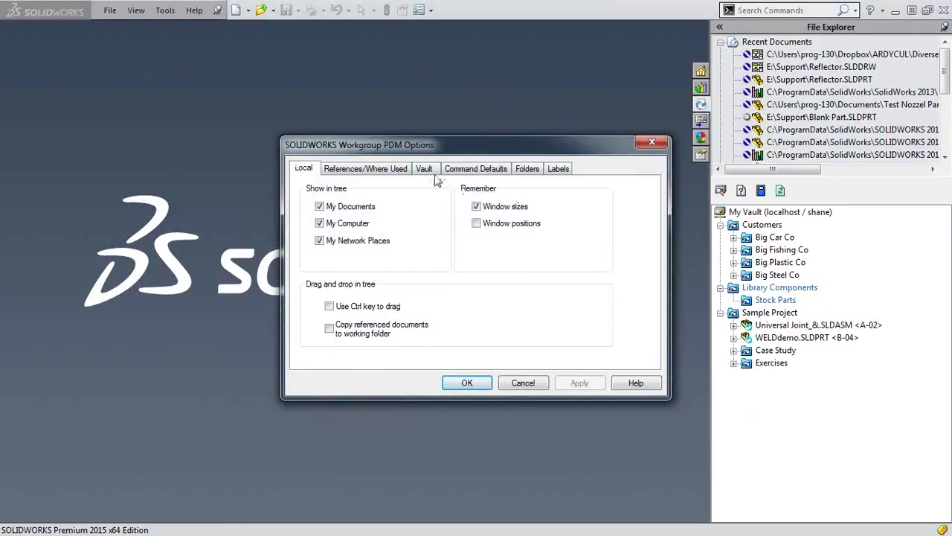
pyautogui.click(363, 173)
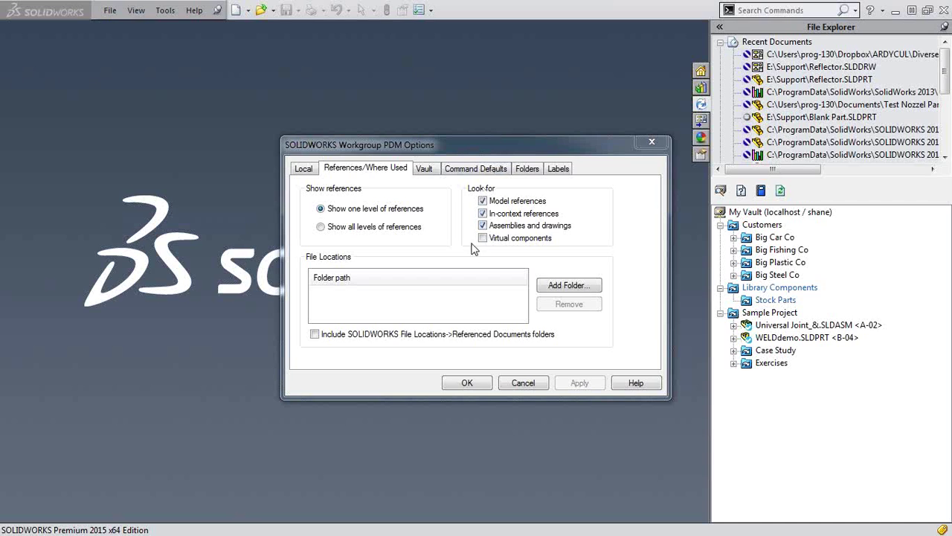
pyautogui.click(483, 201)
pyautogui.click(483, 213)
pyautogui.click(484, 225)
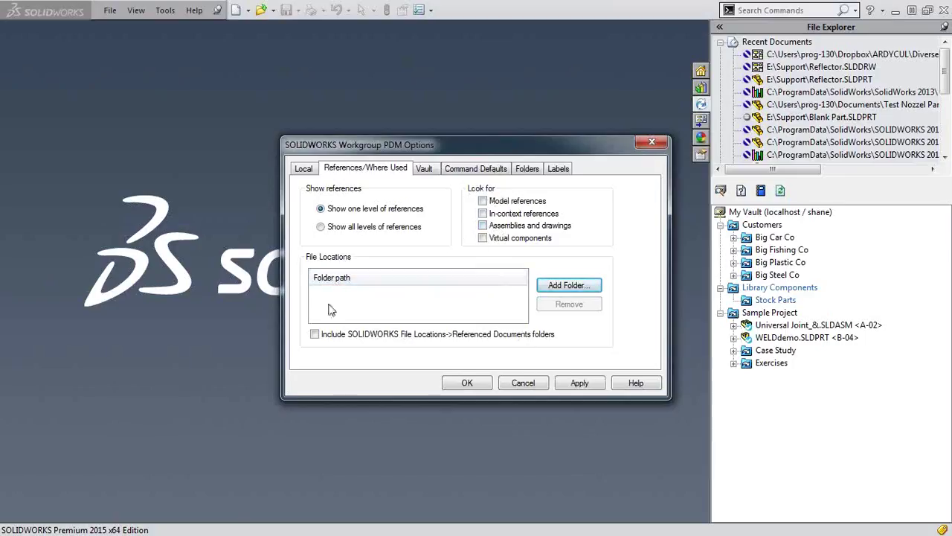
pyautogui.click(575, 287)
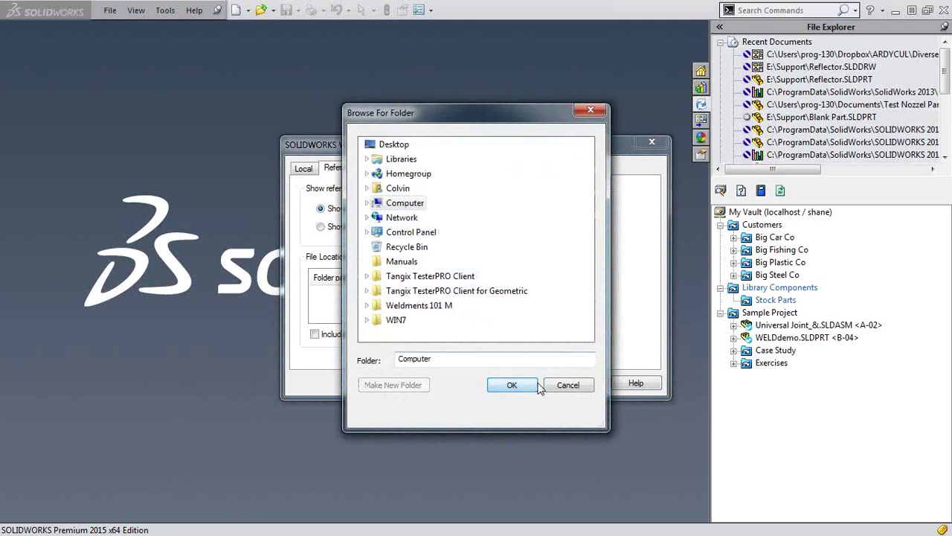
pyautogui.click(367, 204)
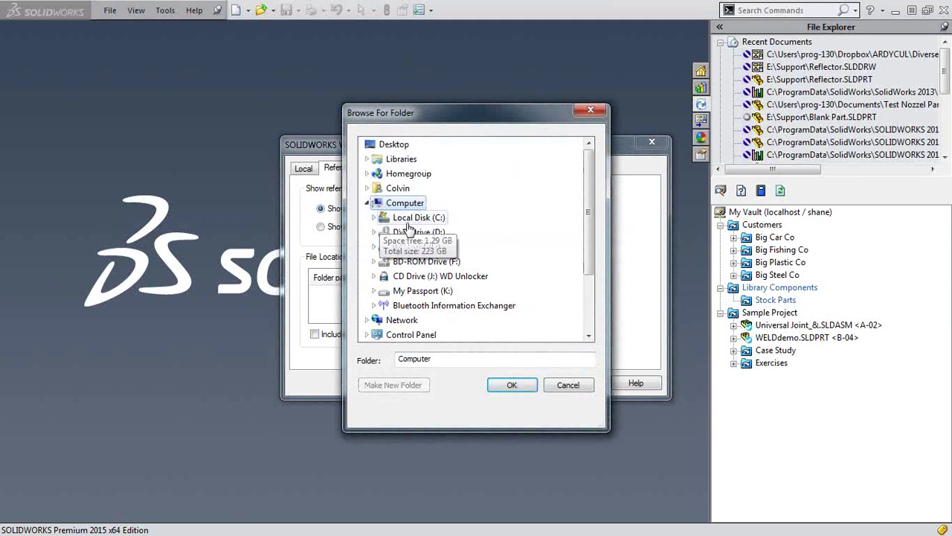
pyautogui.click(575, 386)
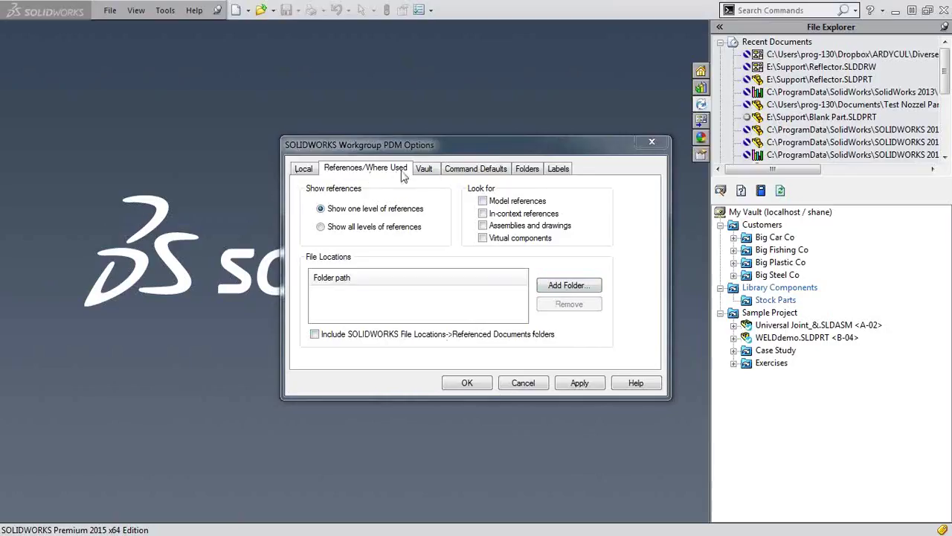
# - In the Workgroup PDM folder options, choose a specific save folder for Open and Check out and browse to the 02022014 (E:) drive
pyautogui.click(526, 170)
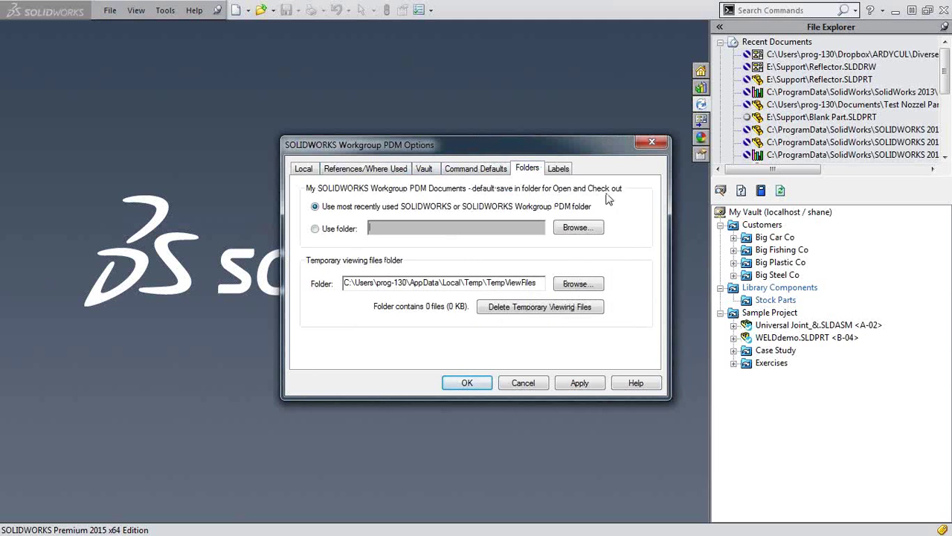
pyautogui.click(316, 229)
pyautogui.click(578, 227)
pyautogui.moveTo(437, 113); pyautogui.dragTo(153, 86)
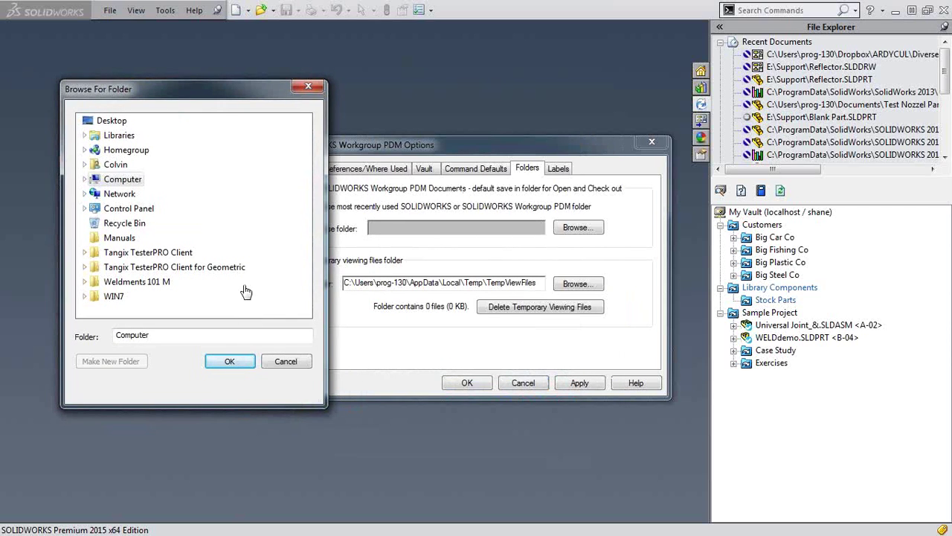
pyautogui.click(88, 181)
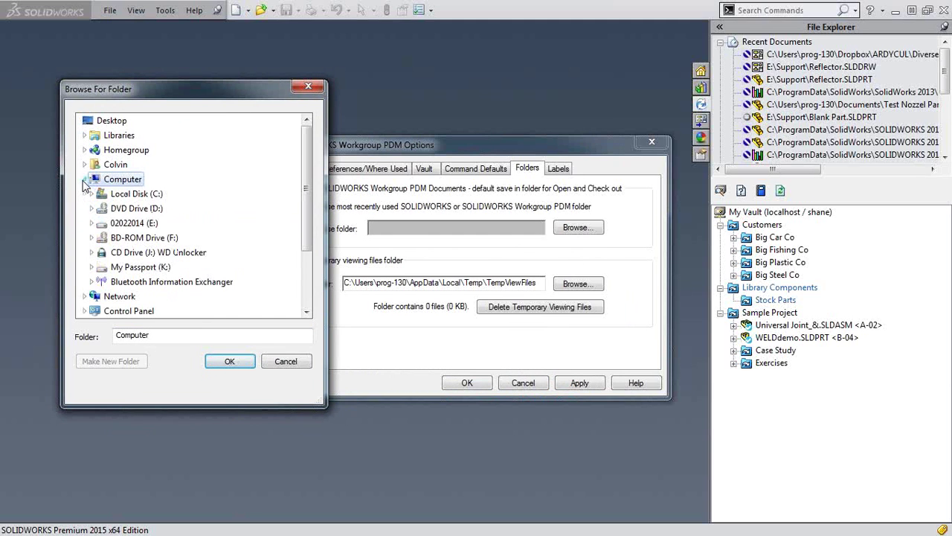
pyautogui.click(91, 223)
pyautogui.scroll(-4, 260, 292)
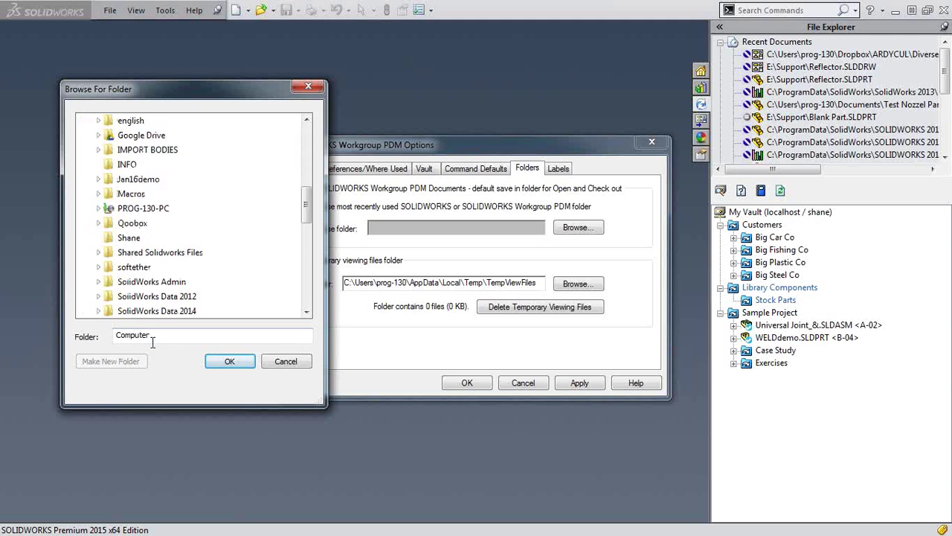
pyautogui.scroll(3, 241, 310)
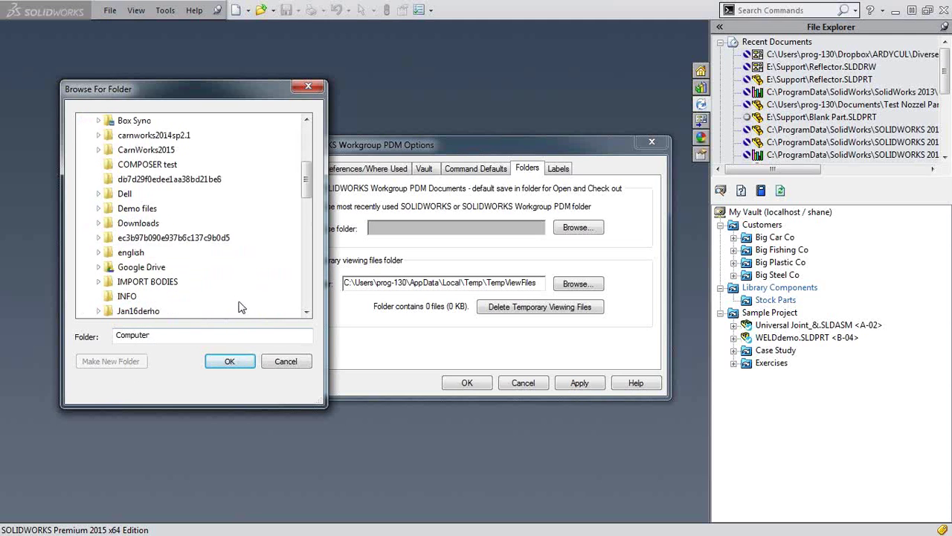
pyautogui.scroll(4, 240, 310)
pyautogui.click(134, 209)
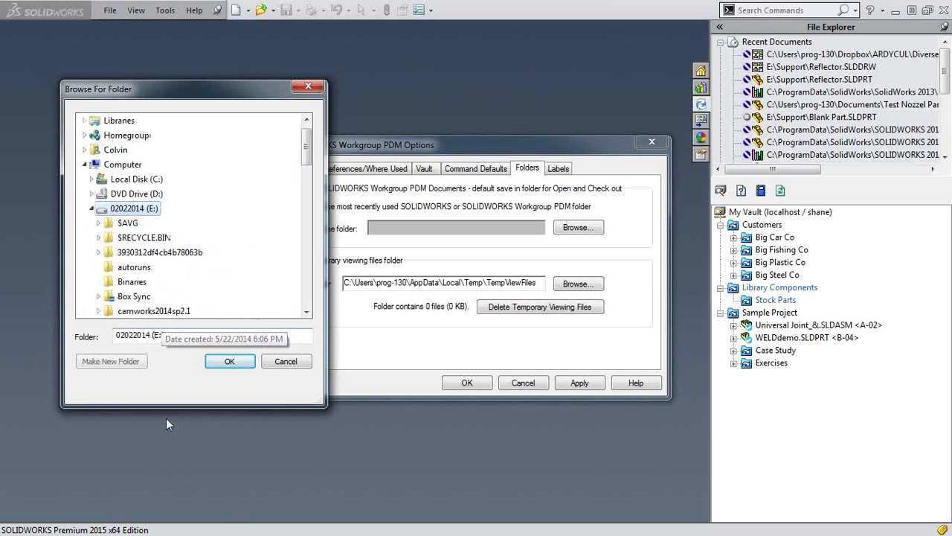
# - Create a folder named Working Projects on the E: drive and set it as the default save folder
pyautogui.click(111, 361)
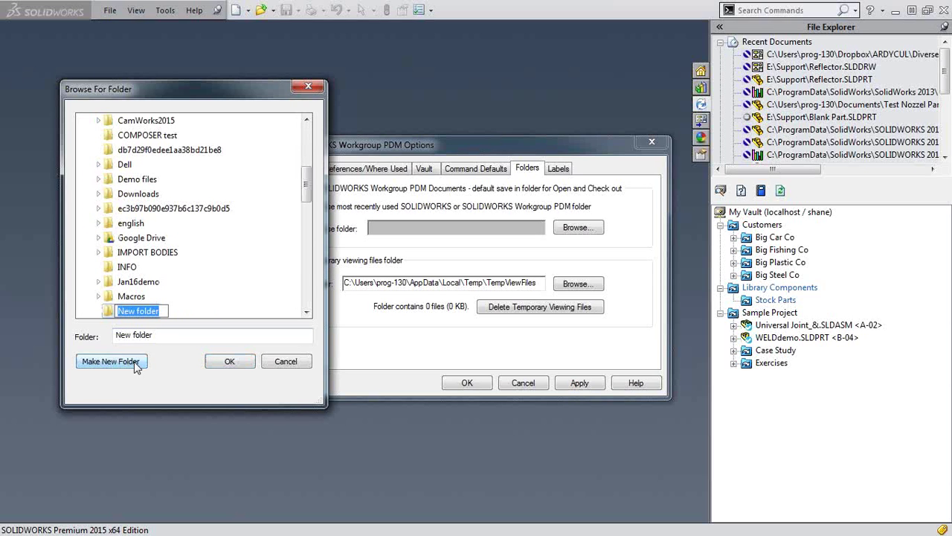
pyautogui.write('Wor')
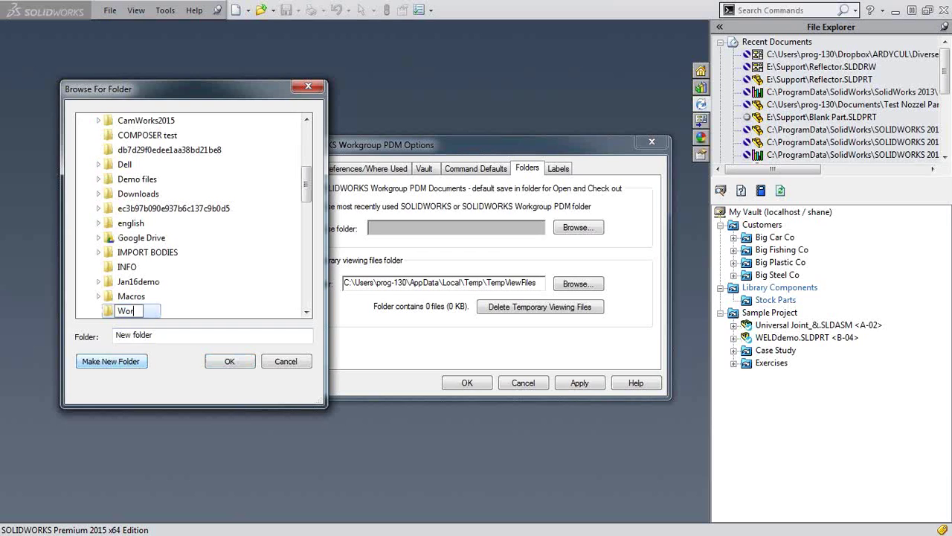
pyautogui.write('king Projects')
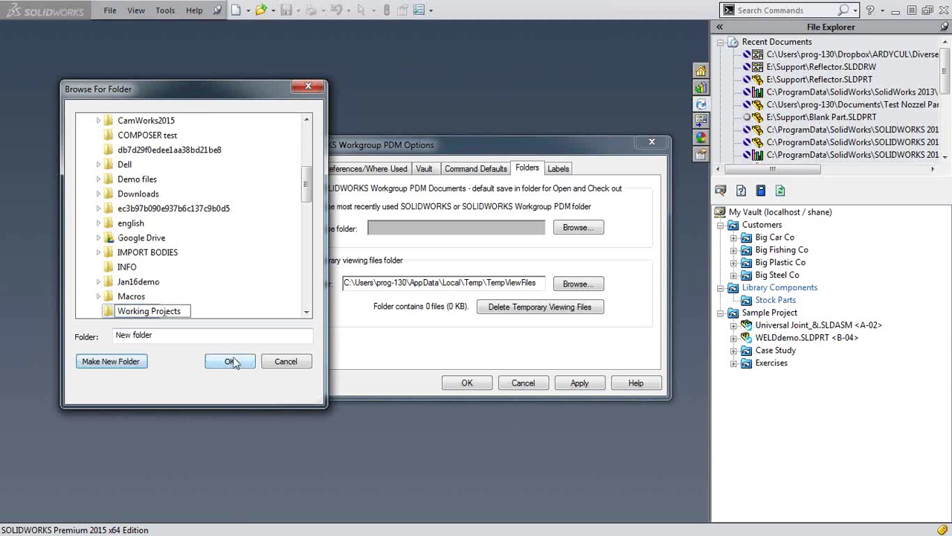
pyautogui.press('Return')
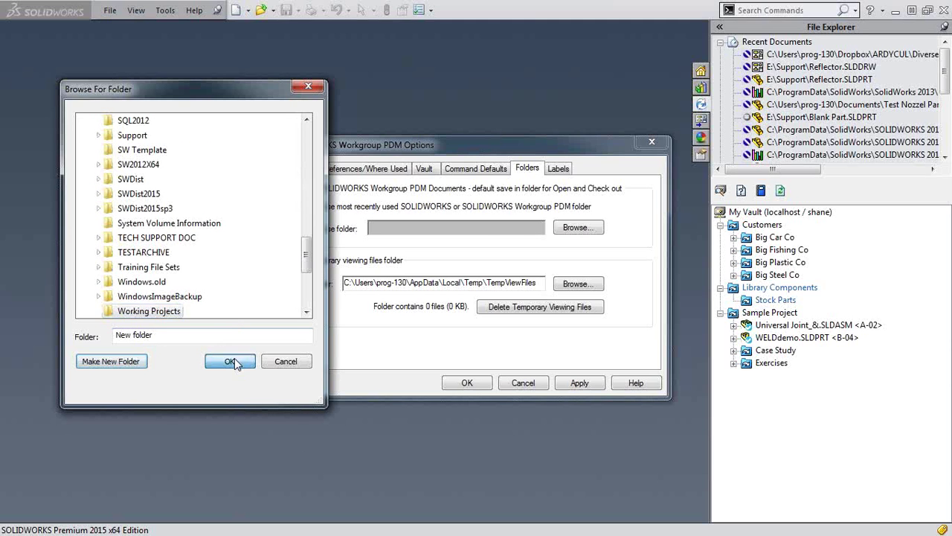
pyautogui.click(232, 360)
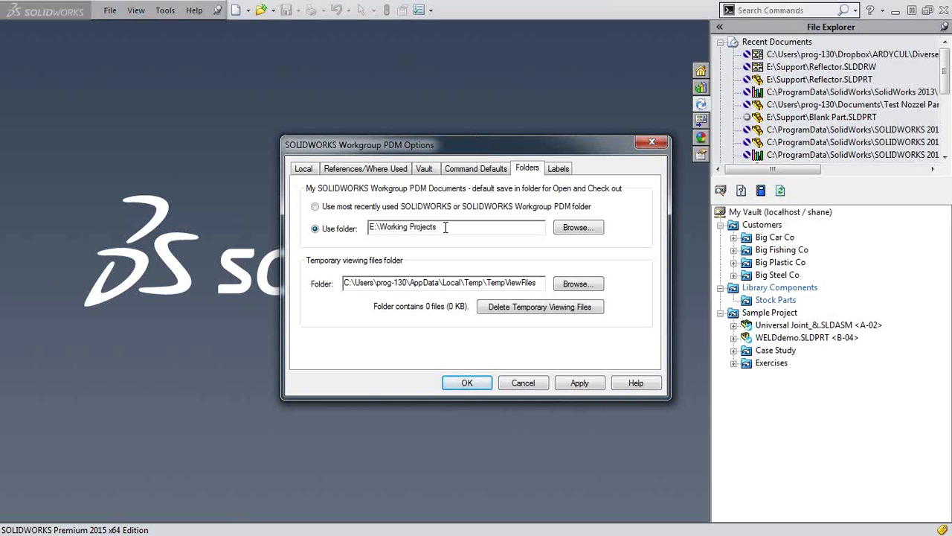
# - Check the default save folder path, apply the Workgroup PDM options and close them
pyautogui.moveTo(445, 227); pyautogui.dragTo(370, 228)
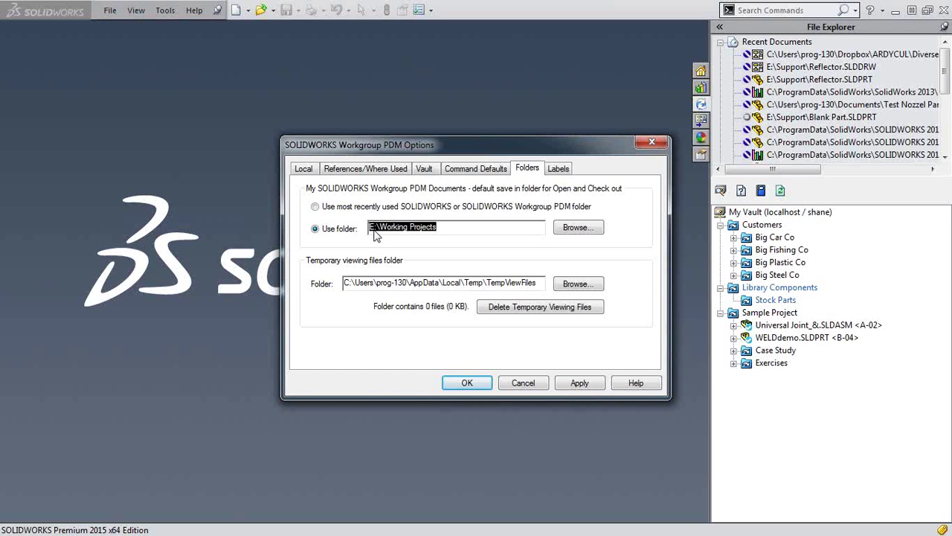
pyautogui.press('End')
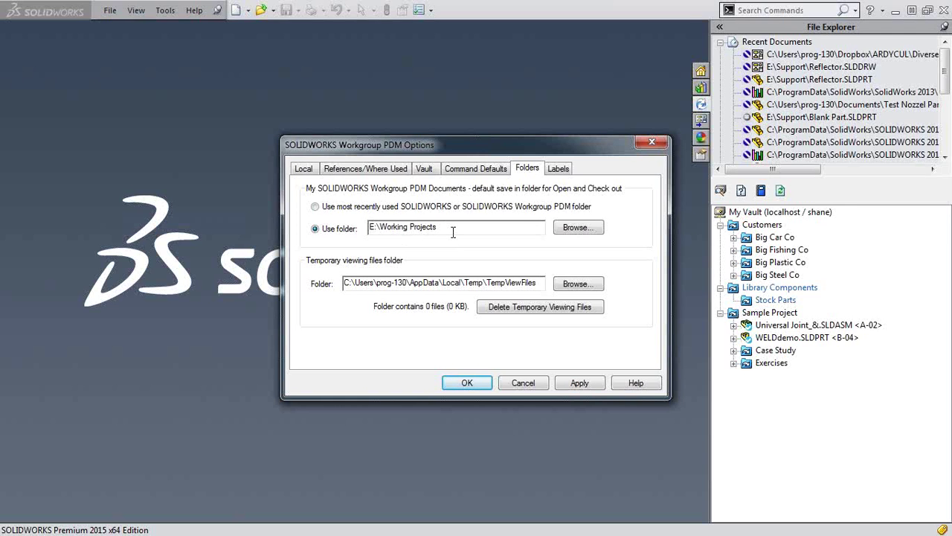
pyautogui.click(451, 225)
pyautogui.click(579, 383)
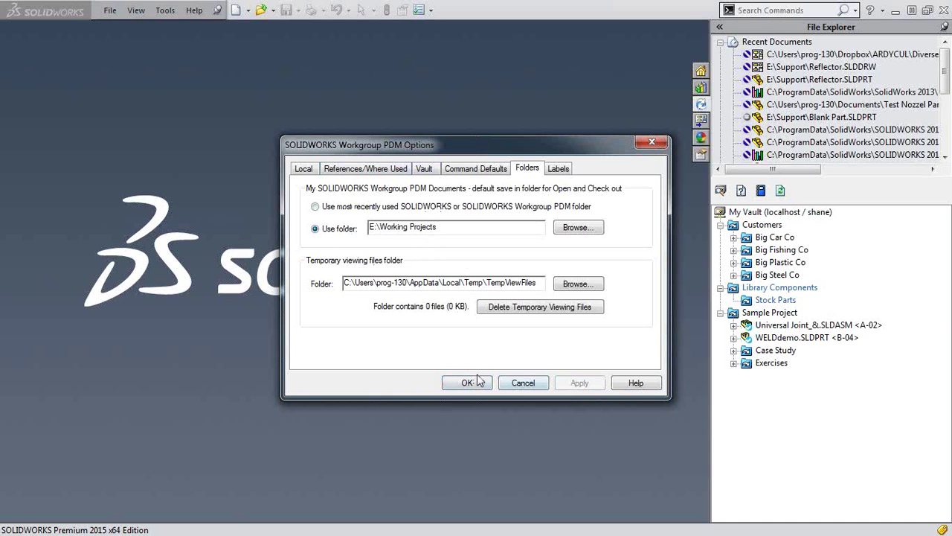
pyautogui.click(469, 384)
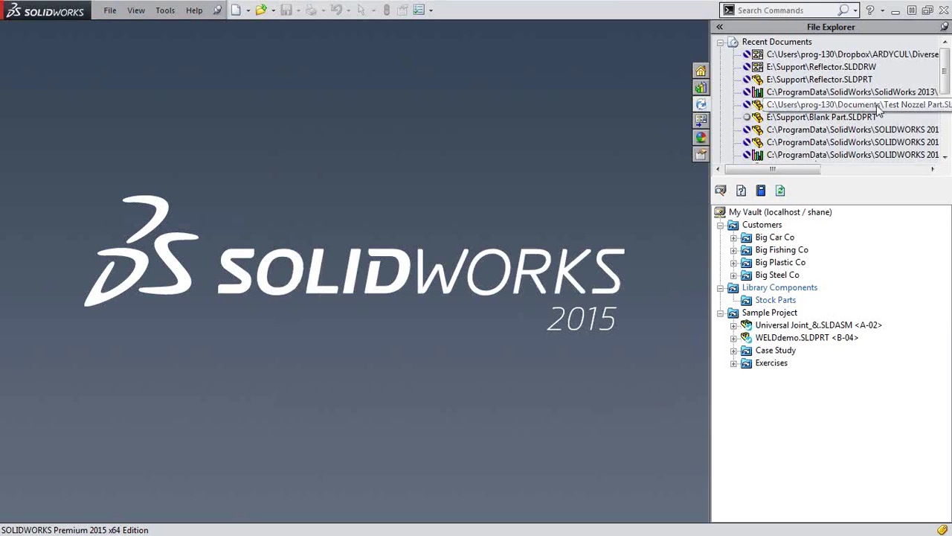
# - Collapse Recent Documents, view the Workgroup PDM Cleanup for the second My Workgroup PDM Documents folder, and close it
pyautogui.click(720, 43)
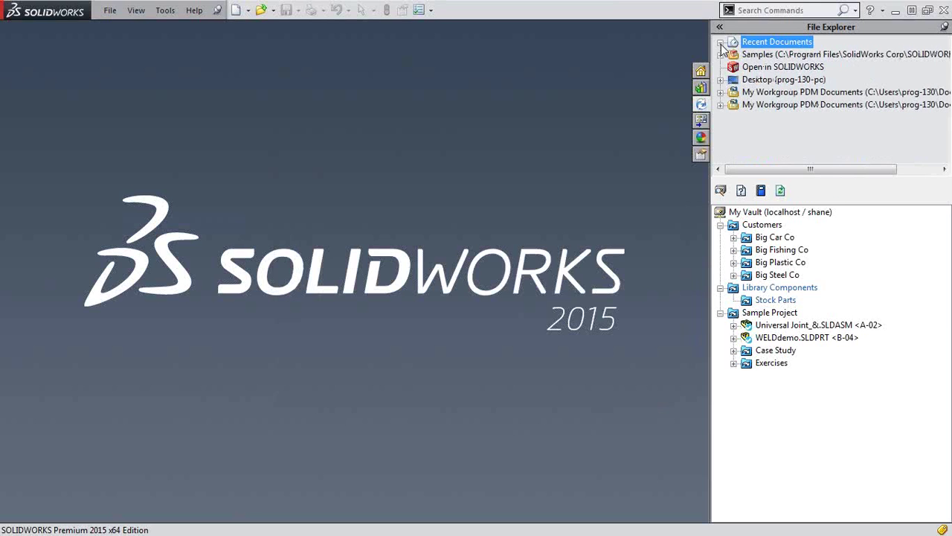
pyautogui.click(776, 104)
pyautogui.rightClick(776, 105)
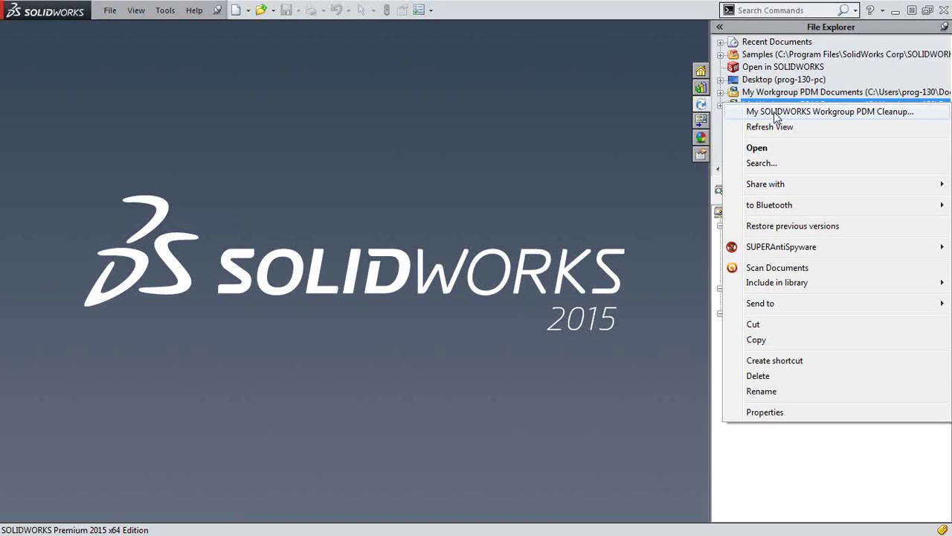
pyautogui.click(774, 111)
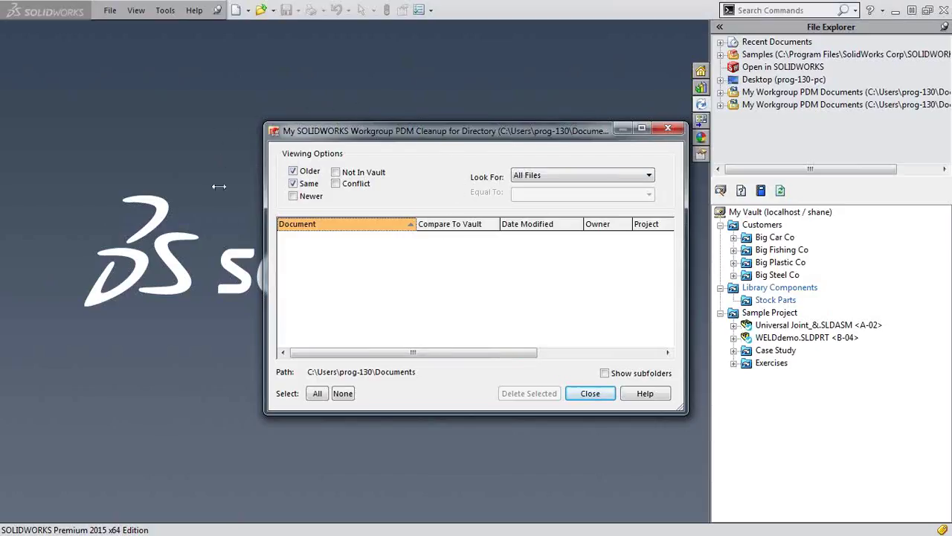
pyautogui.click(603, 397)
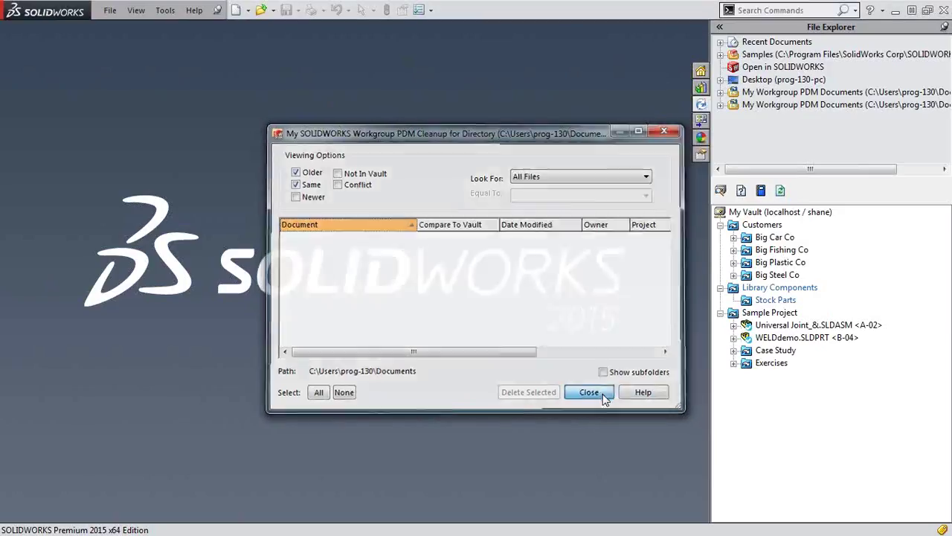